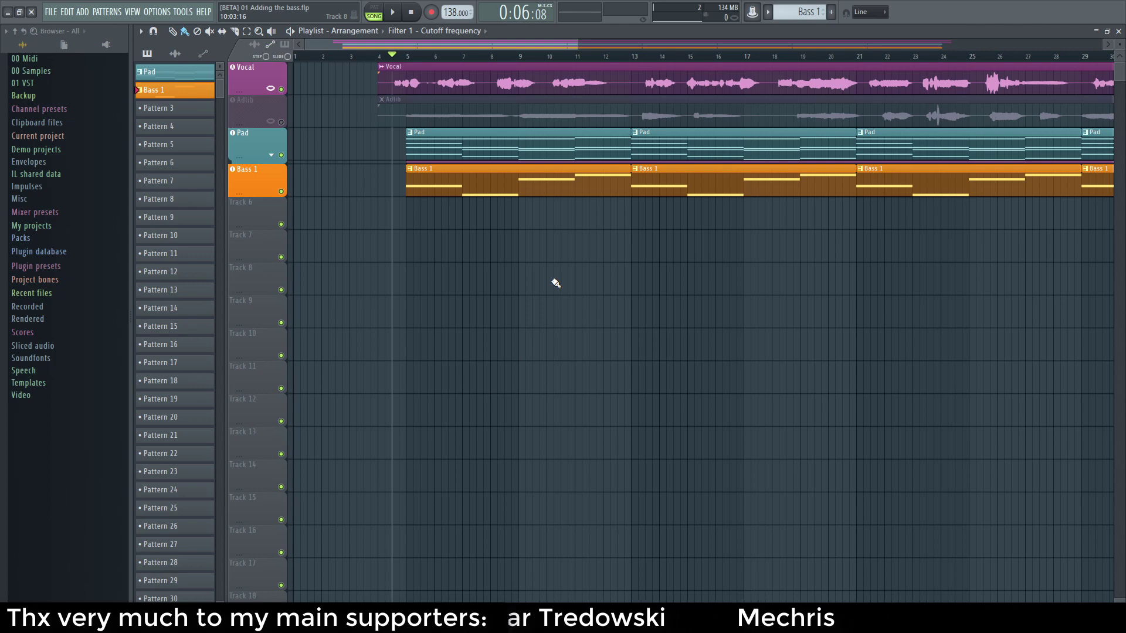
# Step: Listen to the arrangement, stop playback, and unmute the Adlib track in the playlist
pyautogui.press('space')
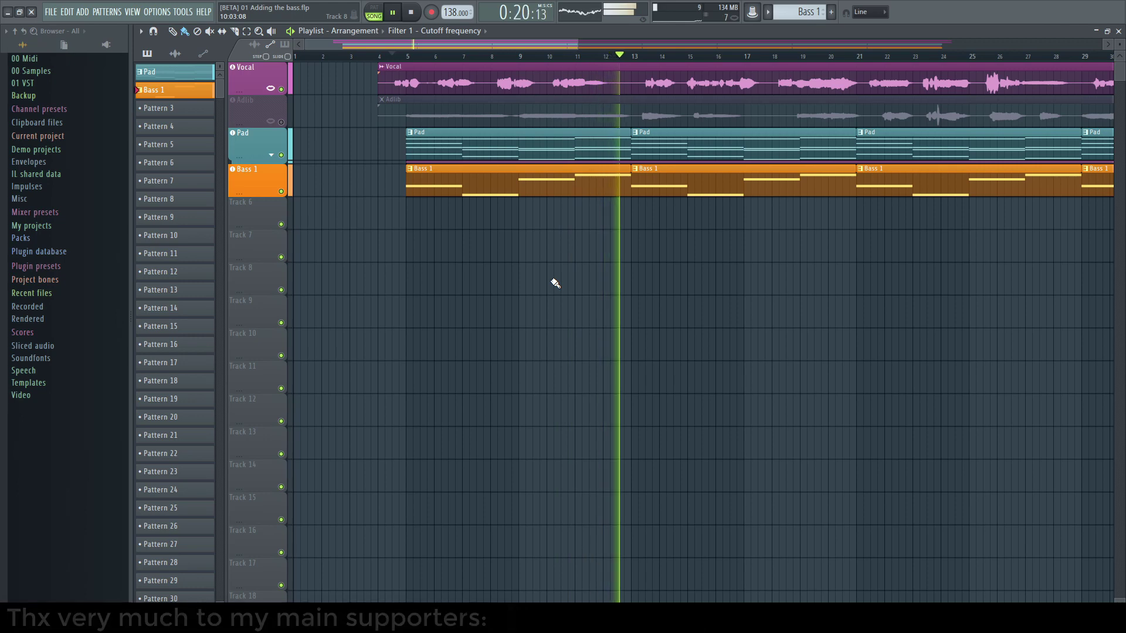
pyautogui.press('space')
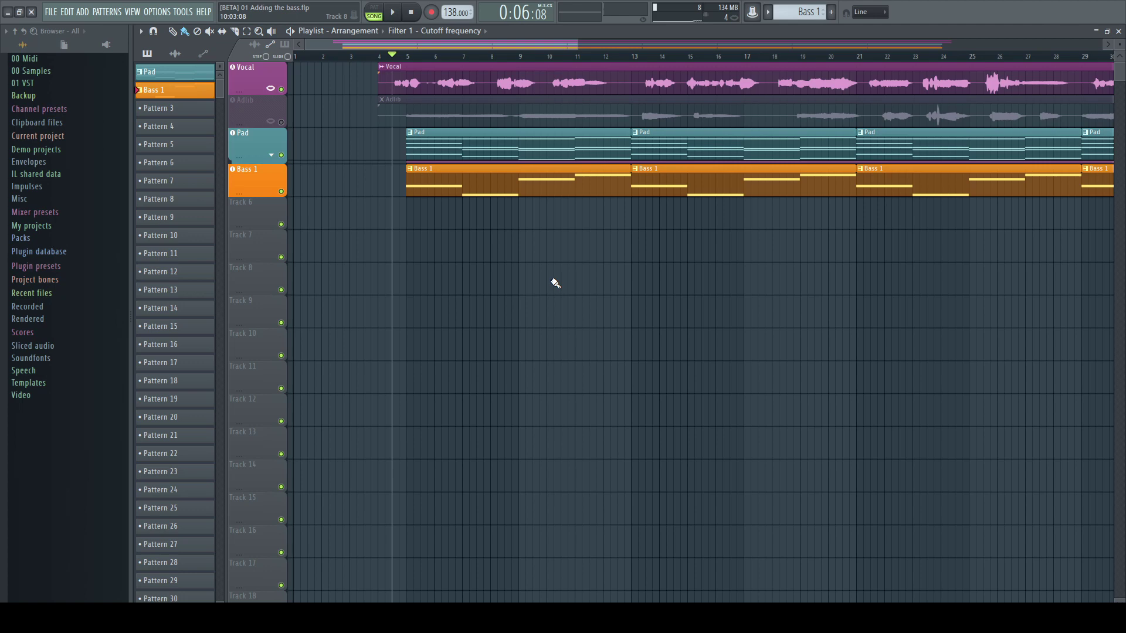
pyautogui.click(284, 122)
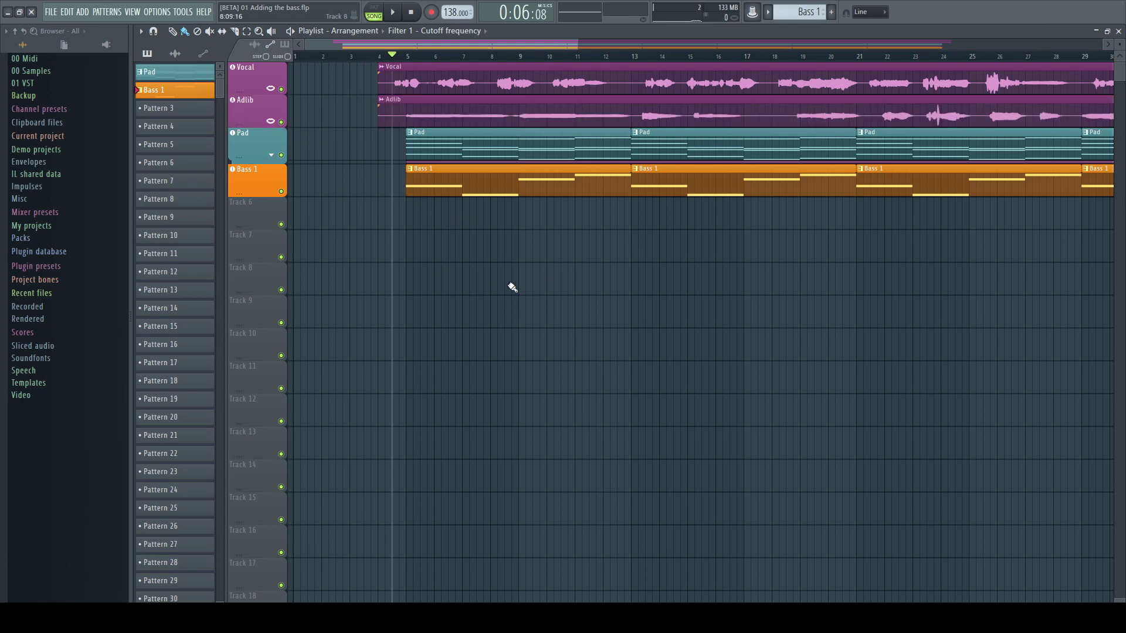
# Step: Lower the mixer faders of Vocal, Adlib to -6.2 dB, Pad to -7.2 dB and Bass 1 to -13.5 dB
pyautogui.press('F9')
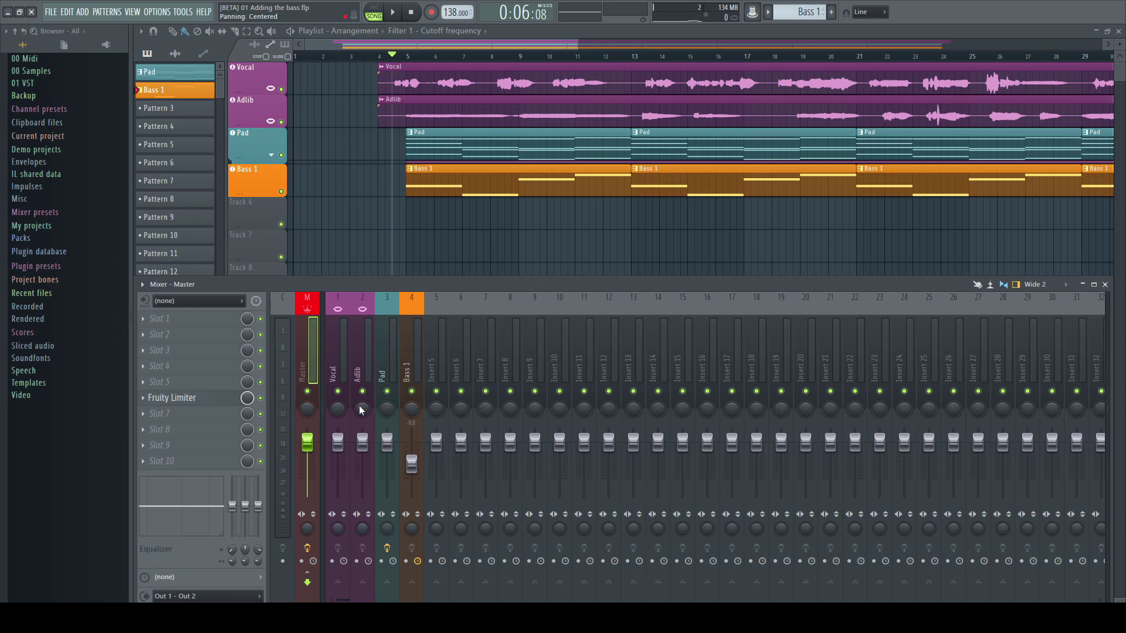
pyautogui.scroll(-5, 343, 448)
pyautogui.scroll(-6, 363, 446)
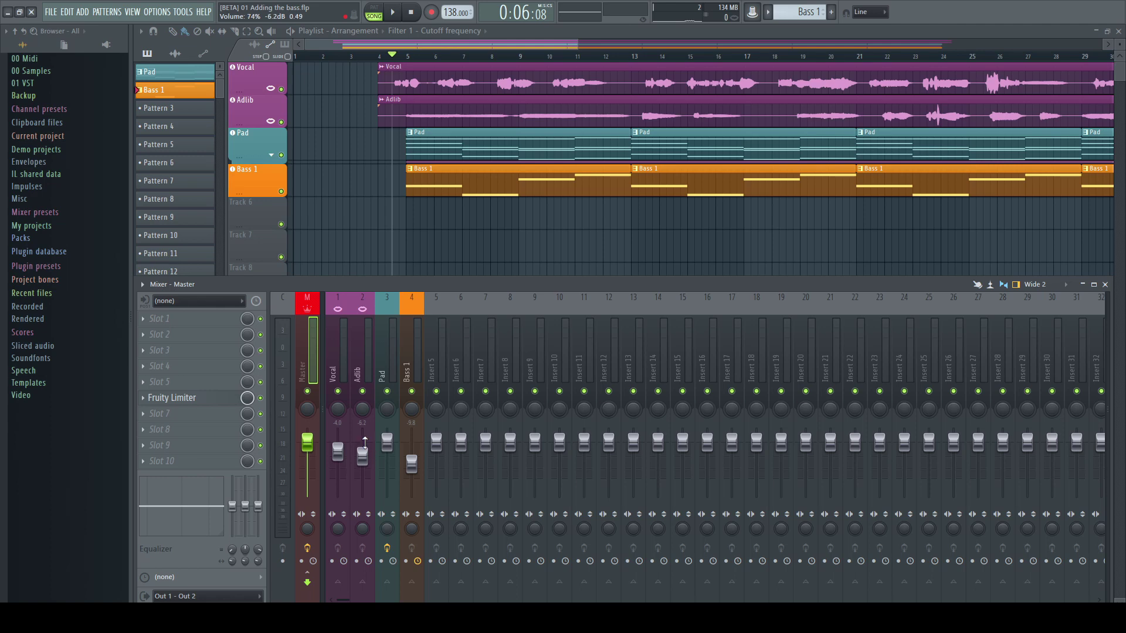
pyautogui.scroll(-7, 388, 446)
pyautogui.scroll(-3, 414, 467)
# Step: Fine-tune the mix during playback, raising Bass 1 to -12.2 dB and nudging the Pad and Adlib faders up slightly
pyautogui.press('space')
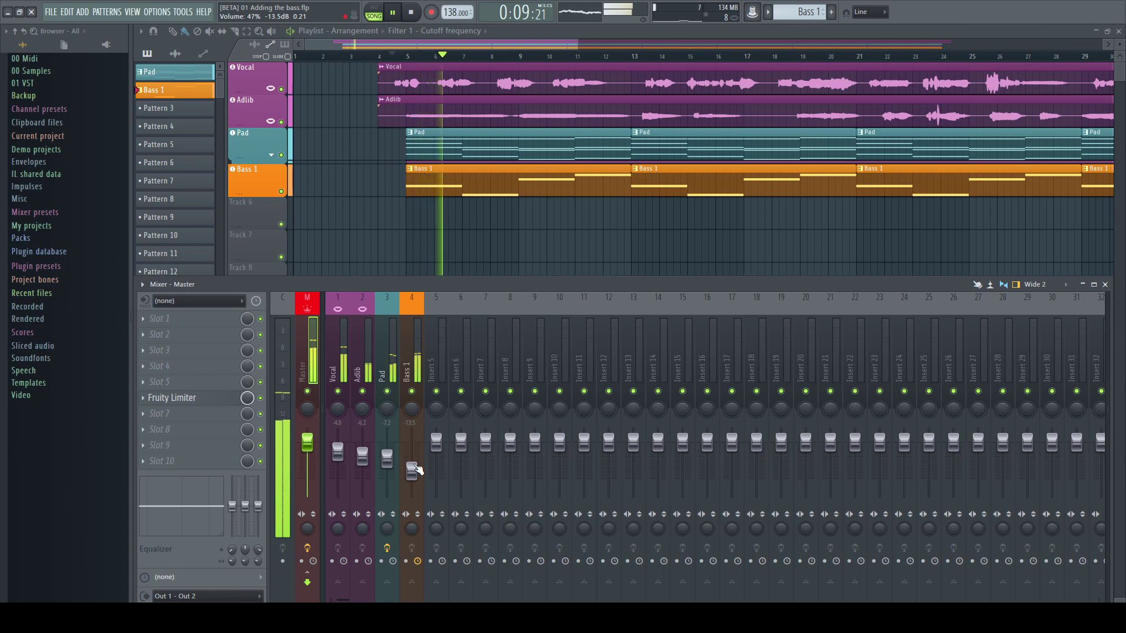
pyautogui.scroll(1, 414, 469)
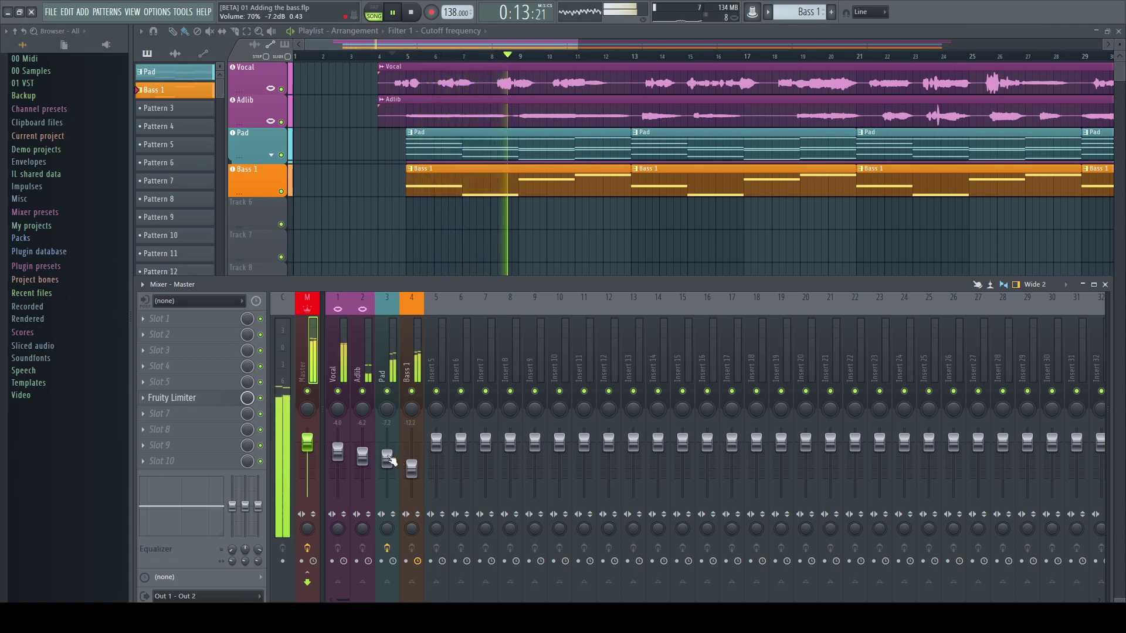
pyautogui.scroll(1, 387, 458)
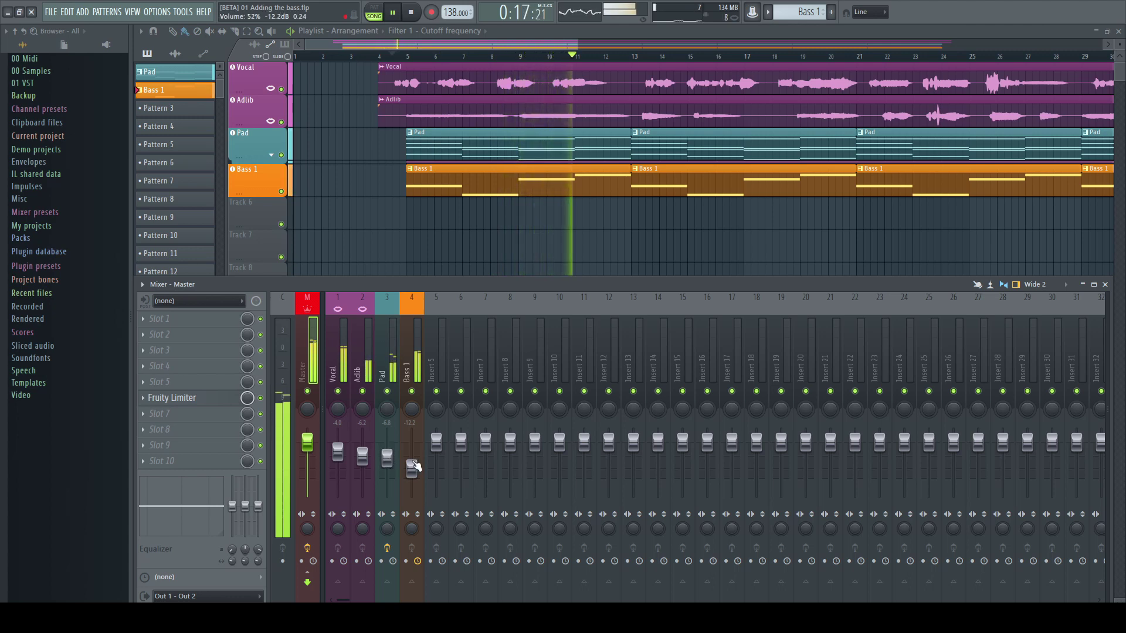
pyautogui.scroll(1, 364, 460)
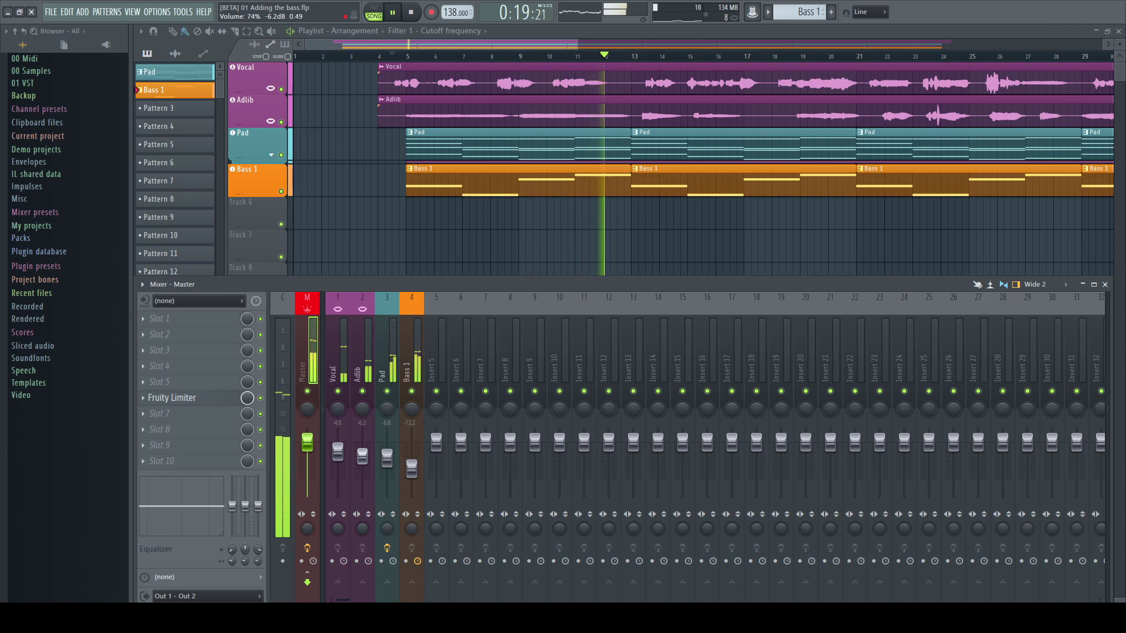
pyautogui.moveTo(364, 460); pyautogui.dragTo(364, 461)
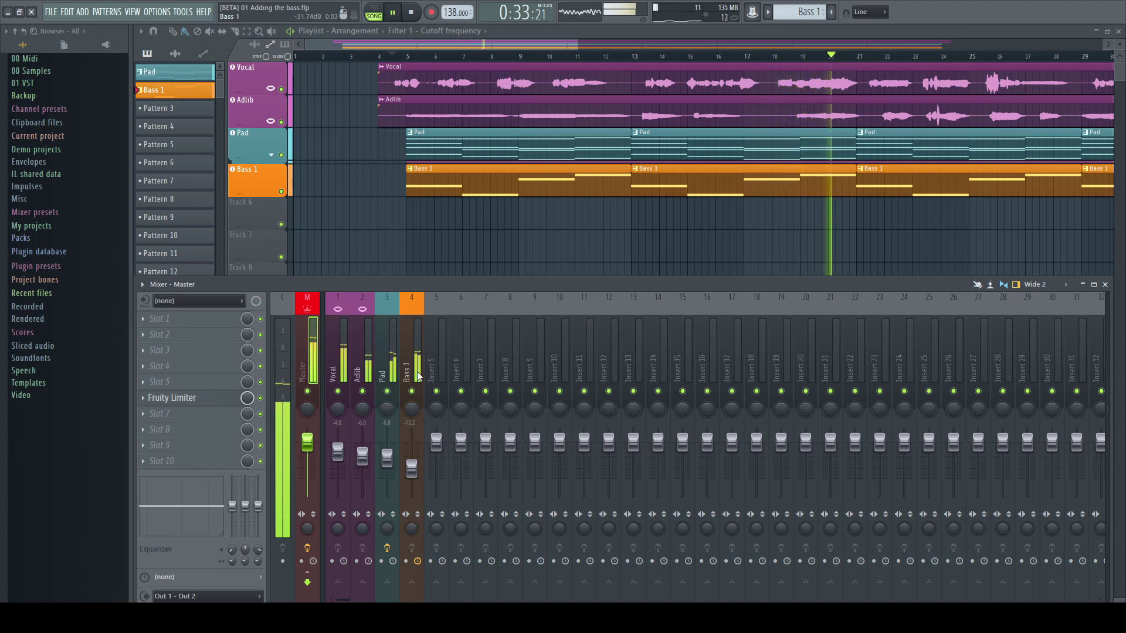
pyautogui.press('space')
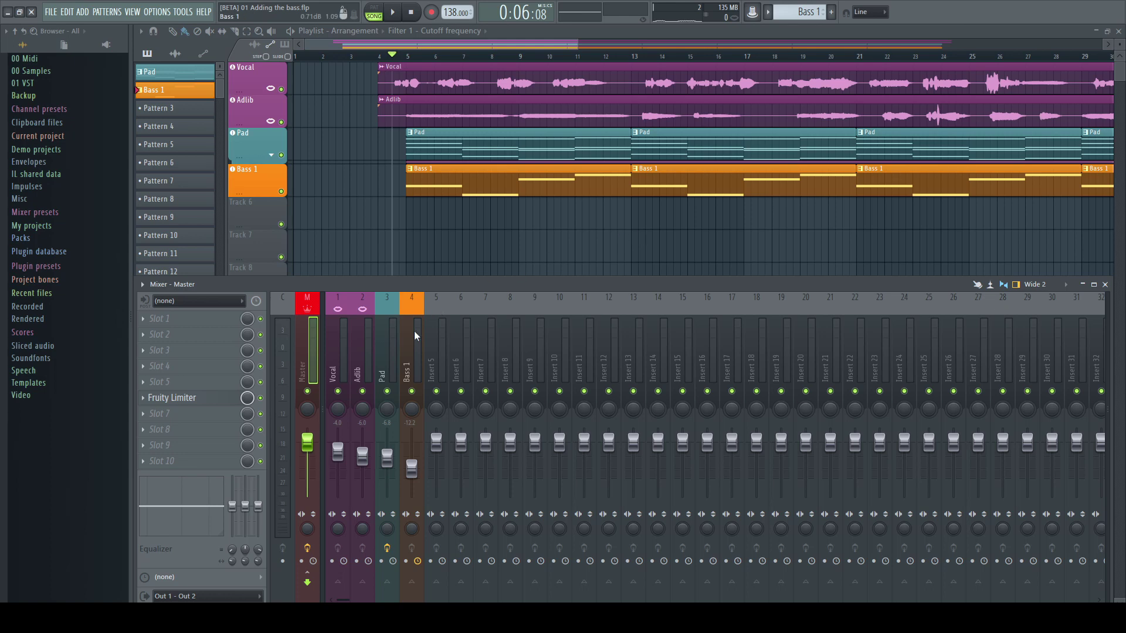
# Step: Load Fruity Parametric EQ 2 in slot 2 of the Vocal mixer track and move its window clear of the slots
pyautogui.click(343, 353)
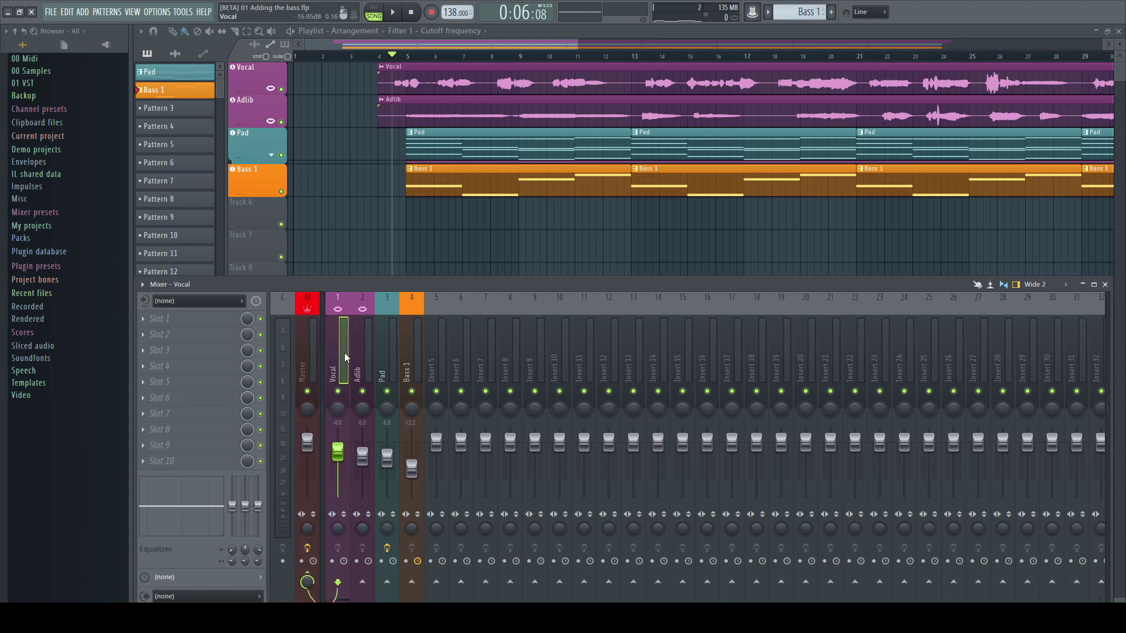
pyautogui.click(144, 338)
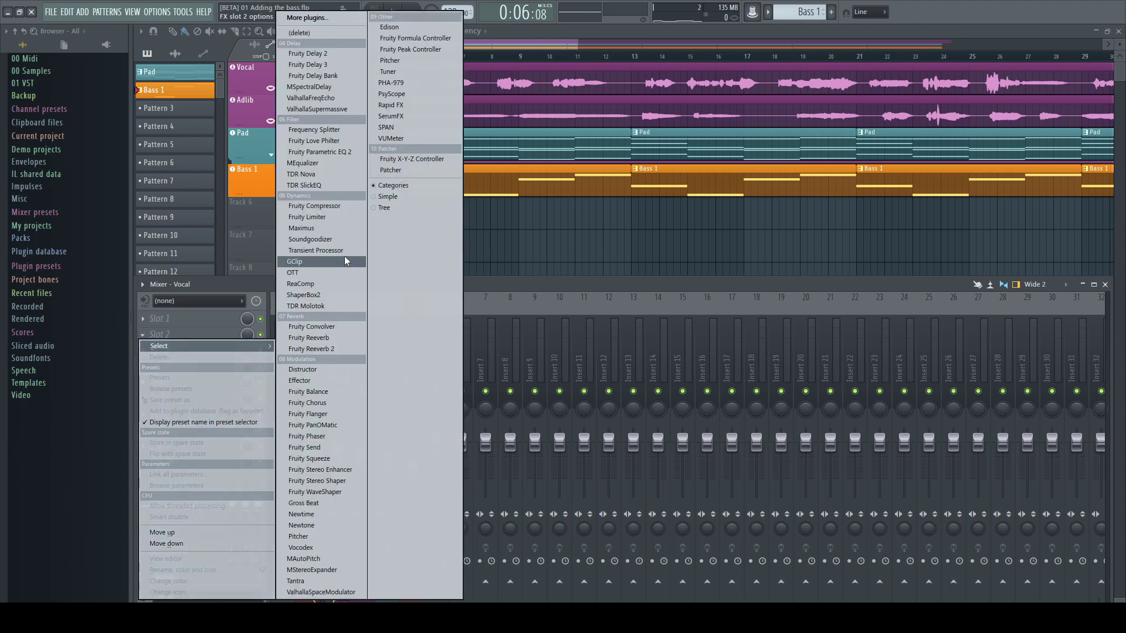
pyautogui.click(319, 151)
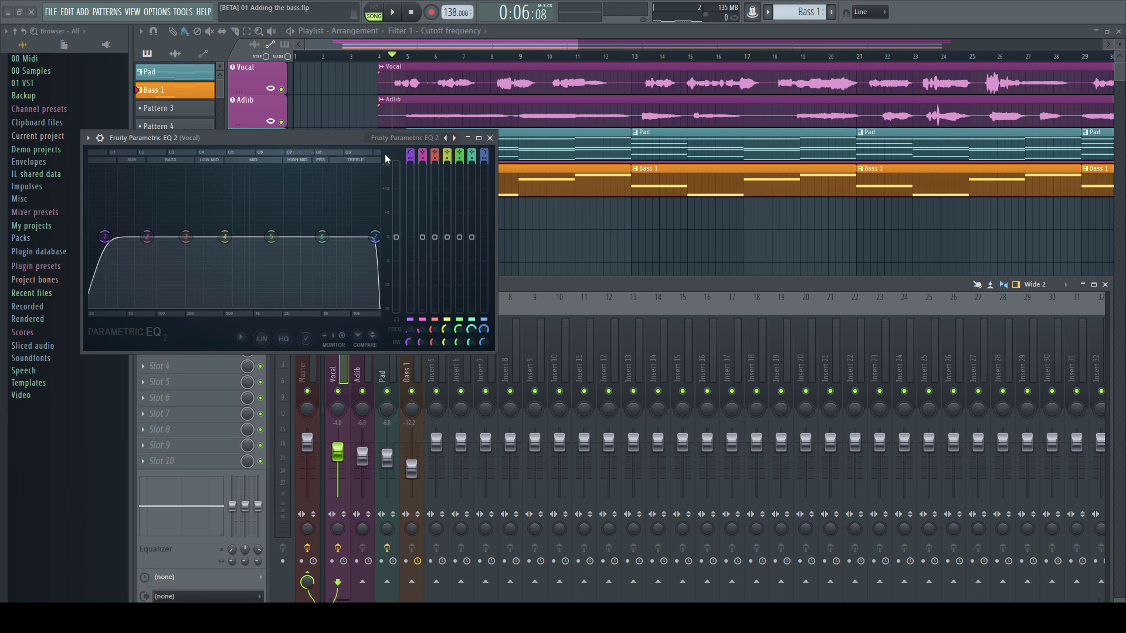
pyautogui.moveTo(338, 138); pyautogui.dragTo(601, 229)
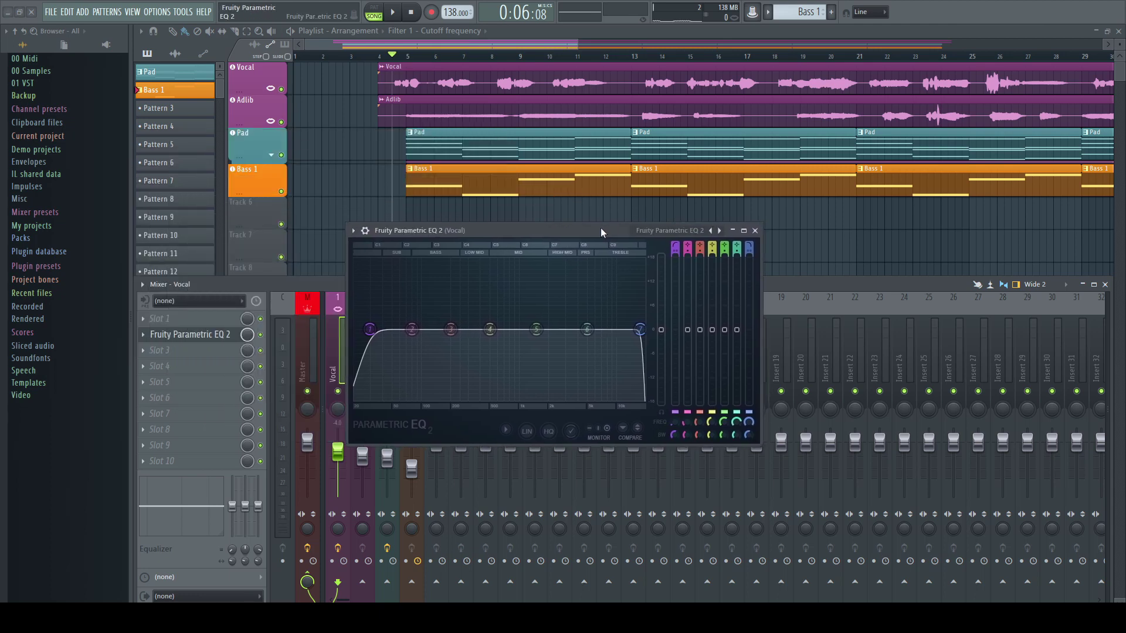
# Step: Shape the vocal EQ during playback: raise the low cut, dip band 4, boost band 5 by 1.6 dB at 1737 Hz, and lower the high cut
pyautogui.press('space')
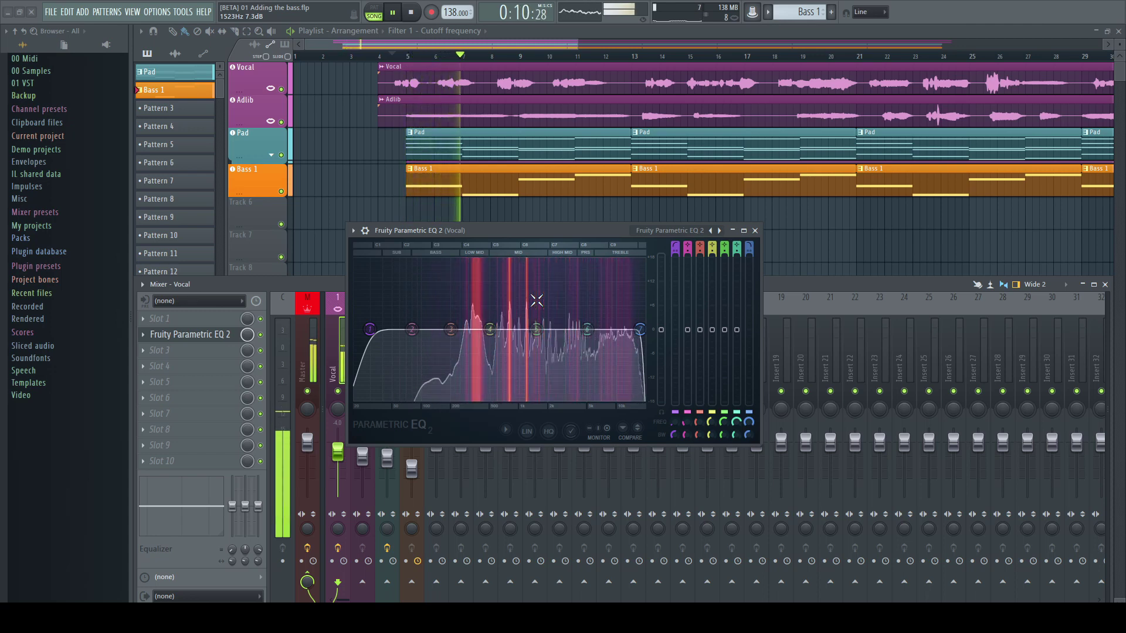
pyautogui.moveTo(370, 329); pyautogui.dragTo(461, 329)
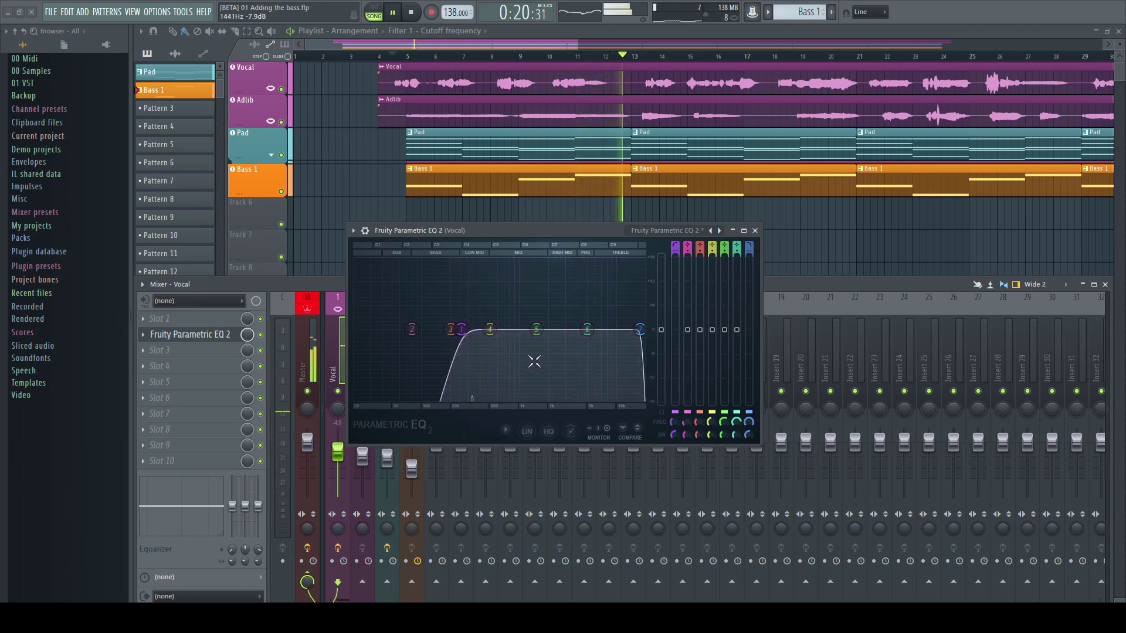
pyautogui.moveTo(490, 333); pyautogui.dragTo(543, 323)
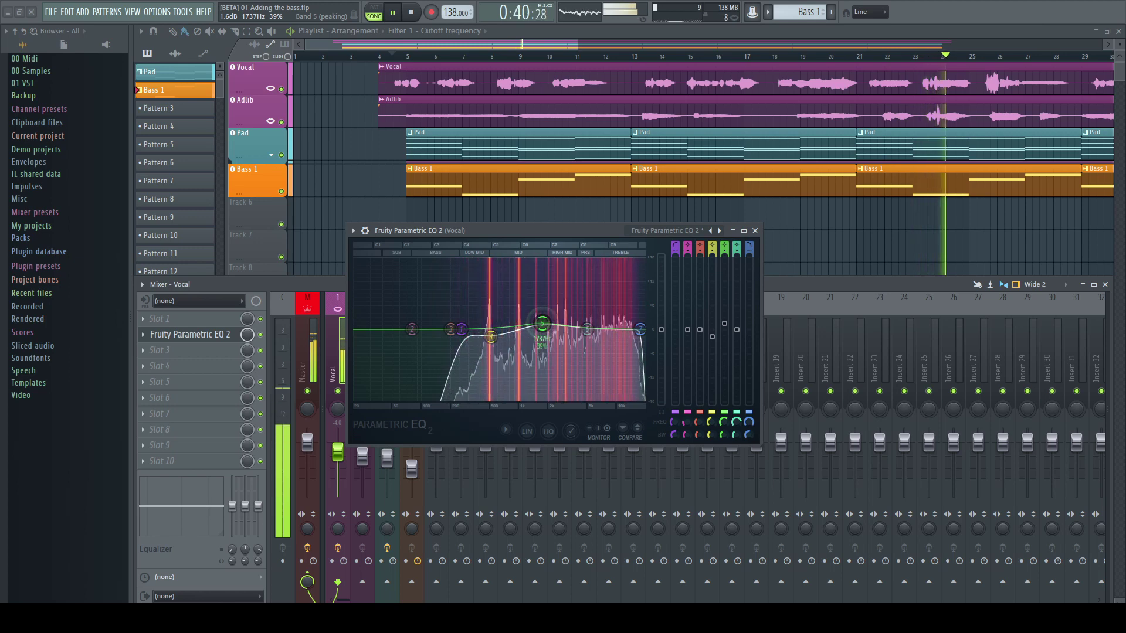
pyautogui.moveTo(651, 333); pyautogui.dragTo(634, 330)
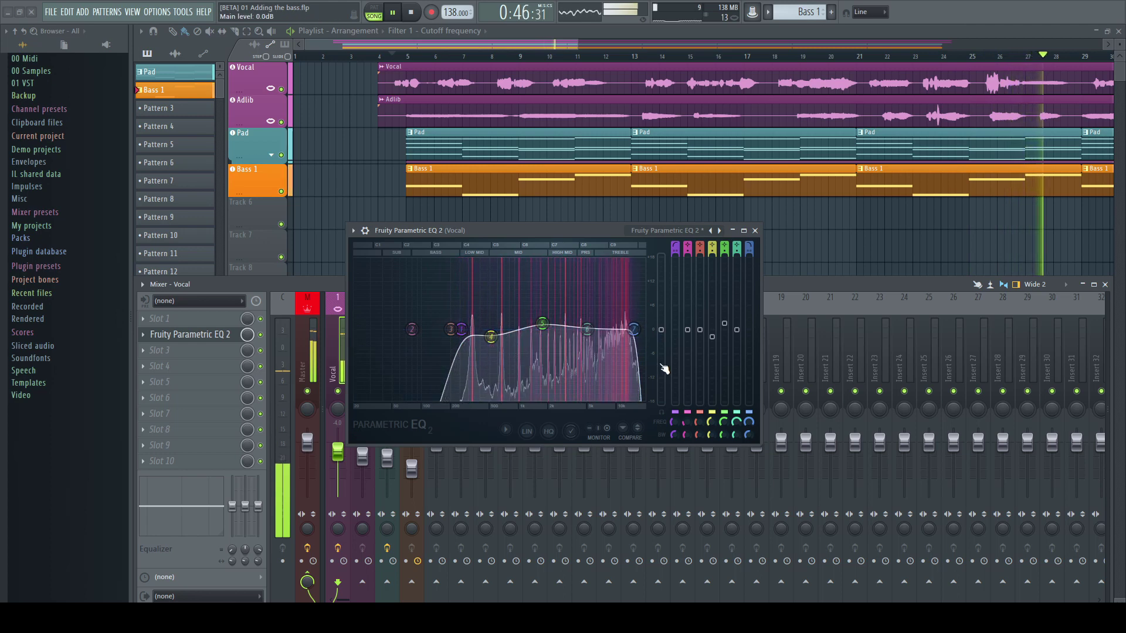
pyautogui.press('space')
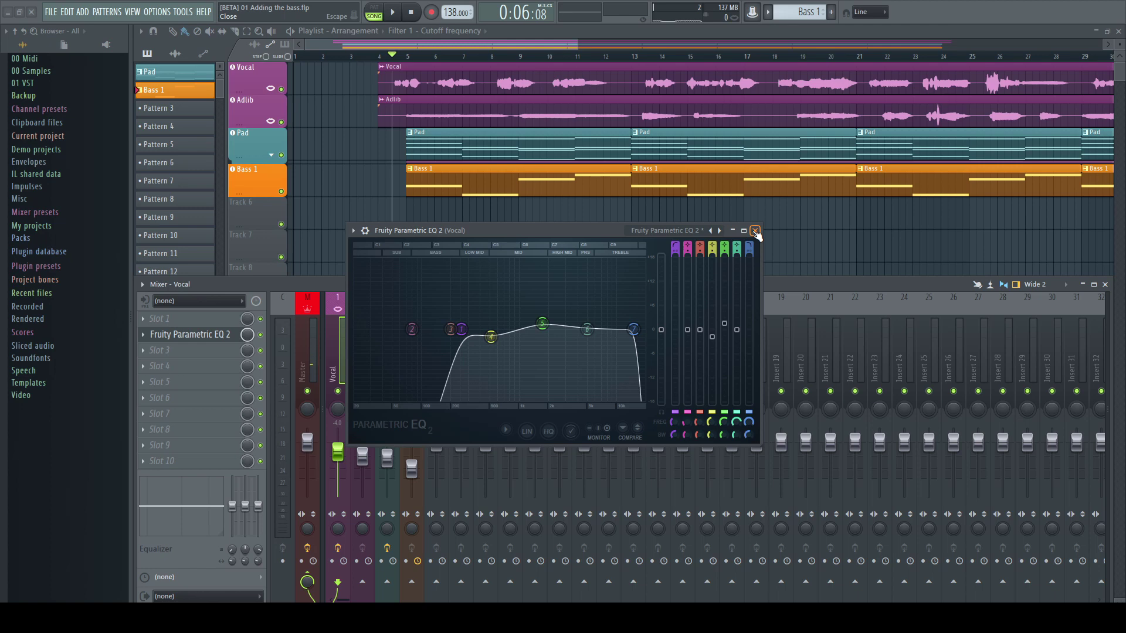
pyautogui.click(756, 231)
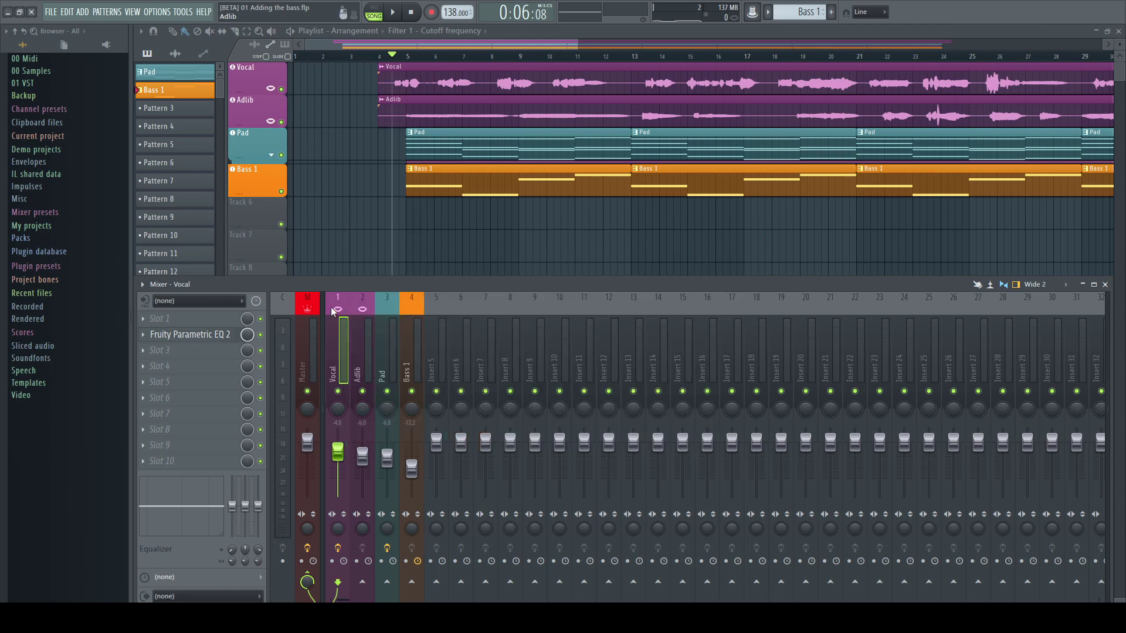
# Step: Load Fruity Limiter in slot 3 of the Vocal mixer track and shorten the attack in its compressor mode
pyautogui.click(199, 349)
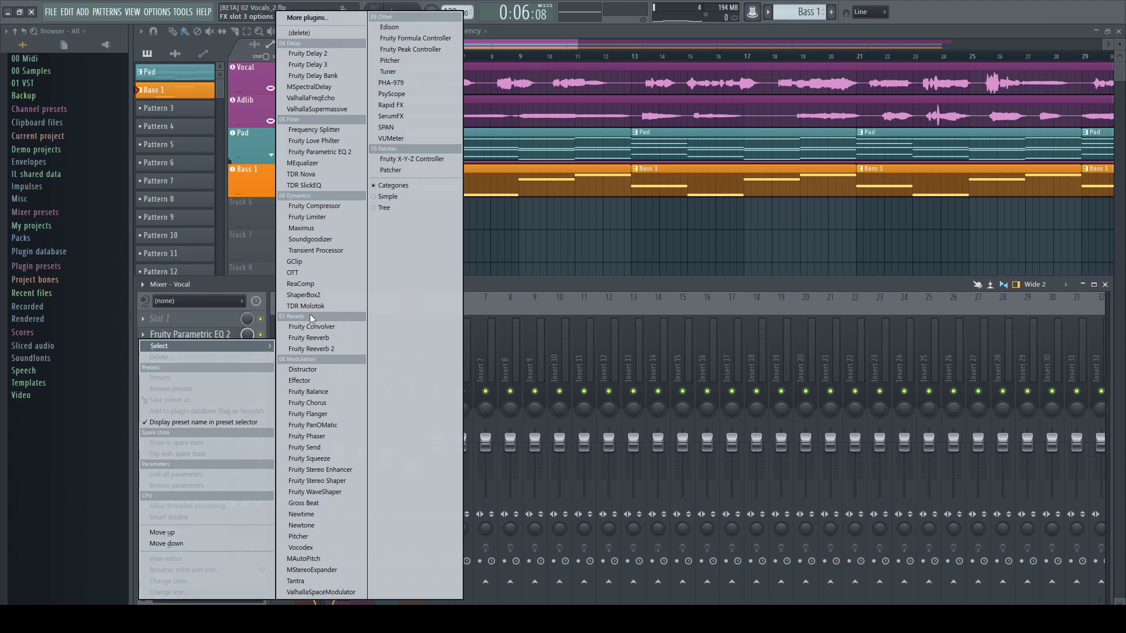
pyautogui.click(310, 218)
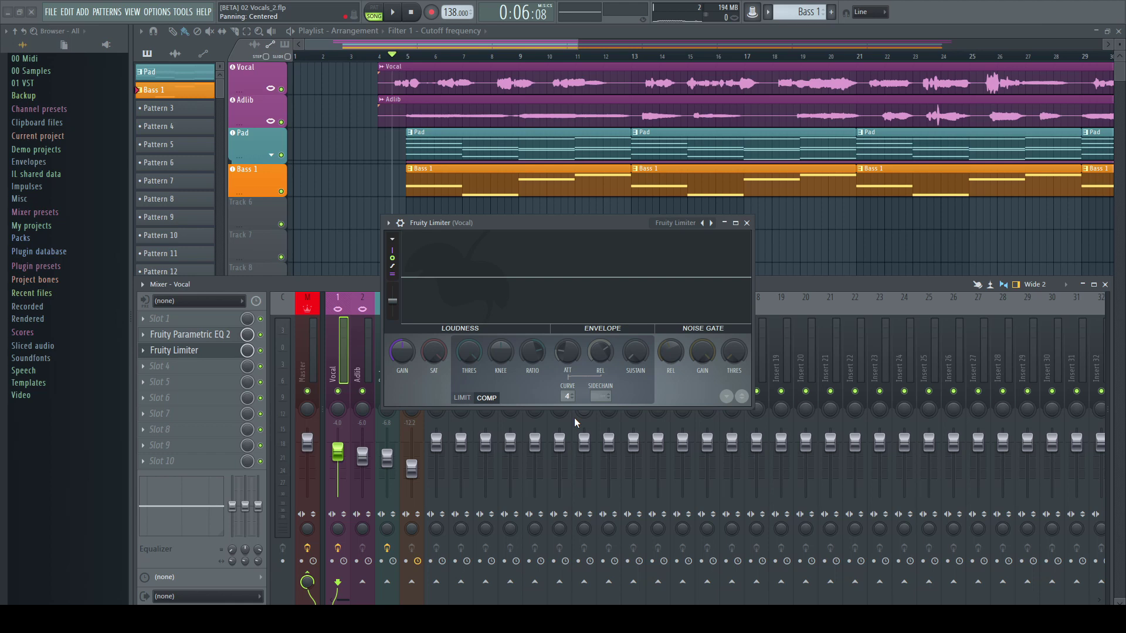
pyautogui.moveTo(567, 352); pyautogui.dragTo(567, 348)
pyautogui.click(462, 398)
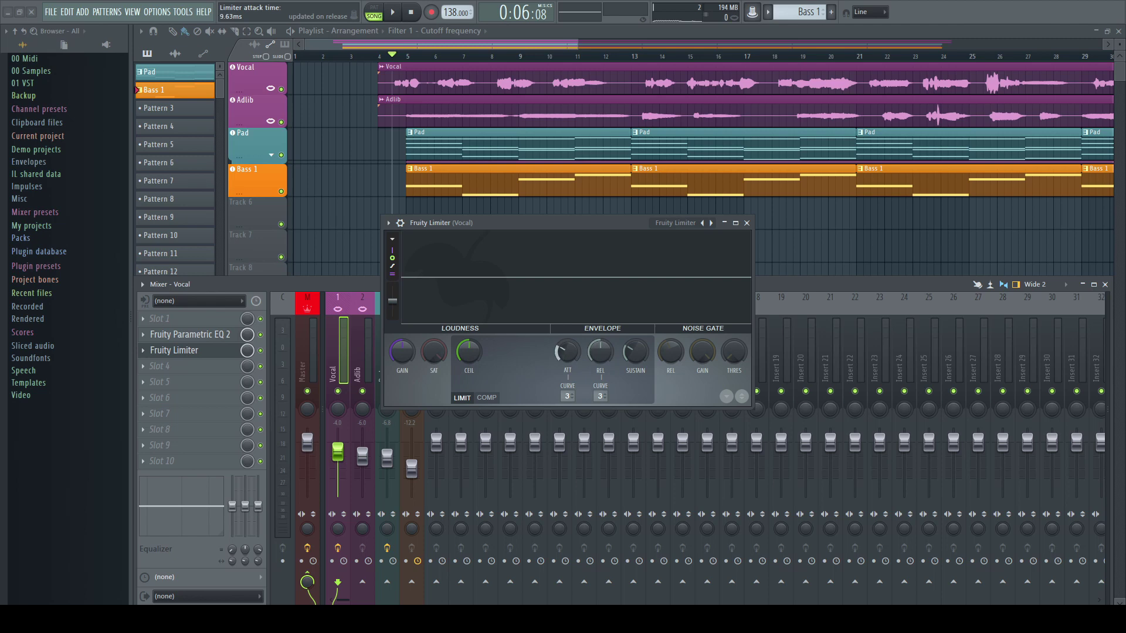
pyautogui.click(486, 398)
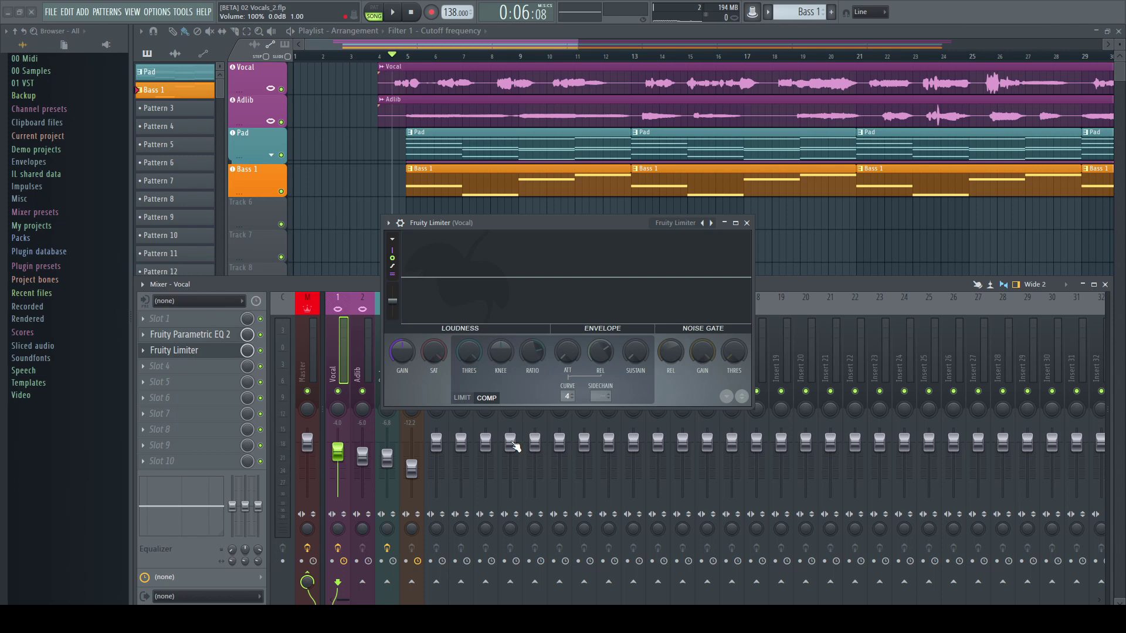
# Step: Compress the vocal during playback by lowering the limiter's threshold and raising its ratio and gain, and close the plugin
pyautogui.press('space')
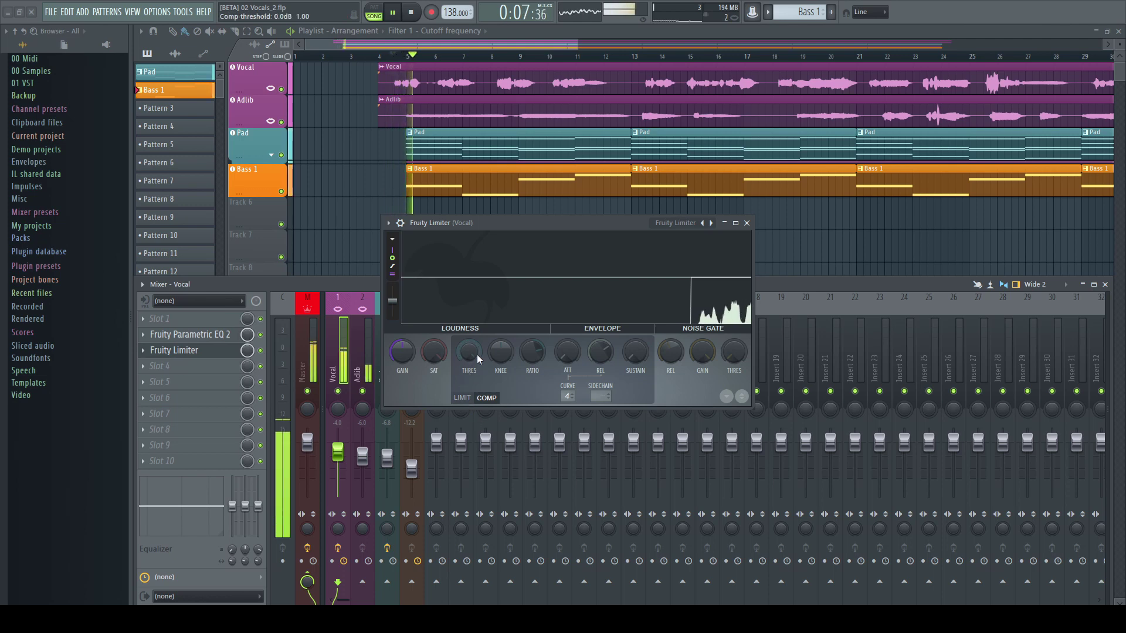
pyautogui.moveTo(472, 352); pyautogui.dragTo(472, 421)
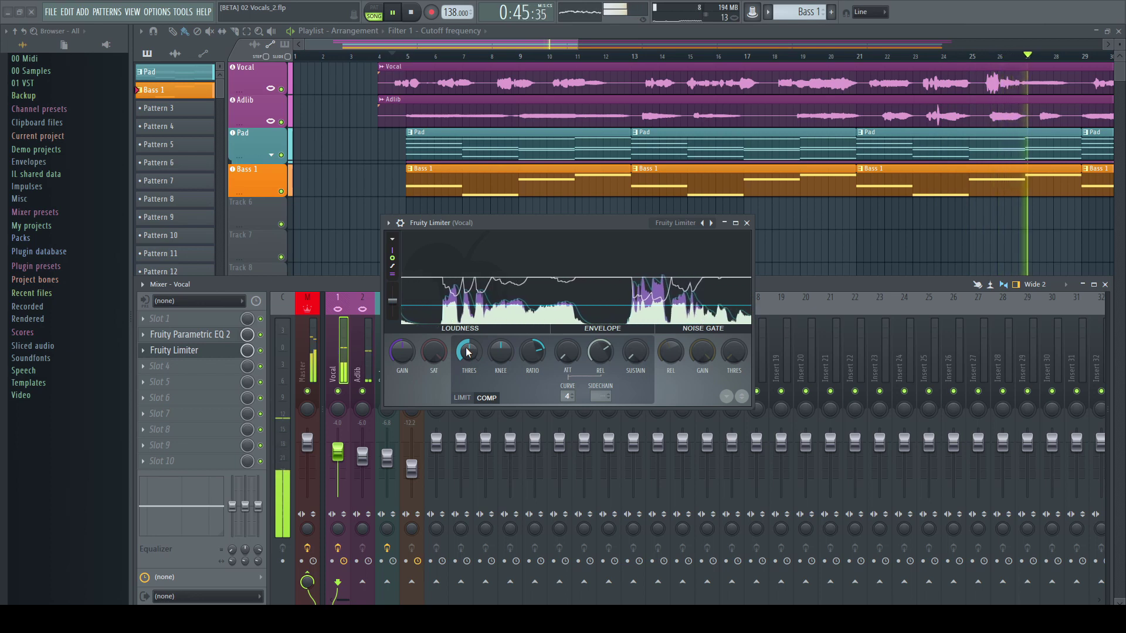
pyautogui.moveTo(397, 353); pyautogui.dragTo(397, 312)
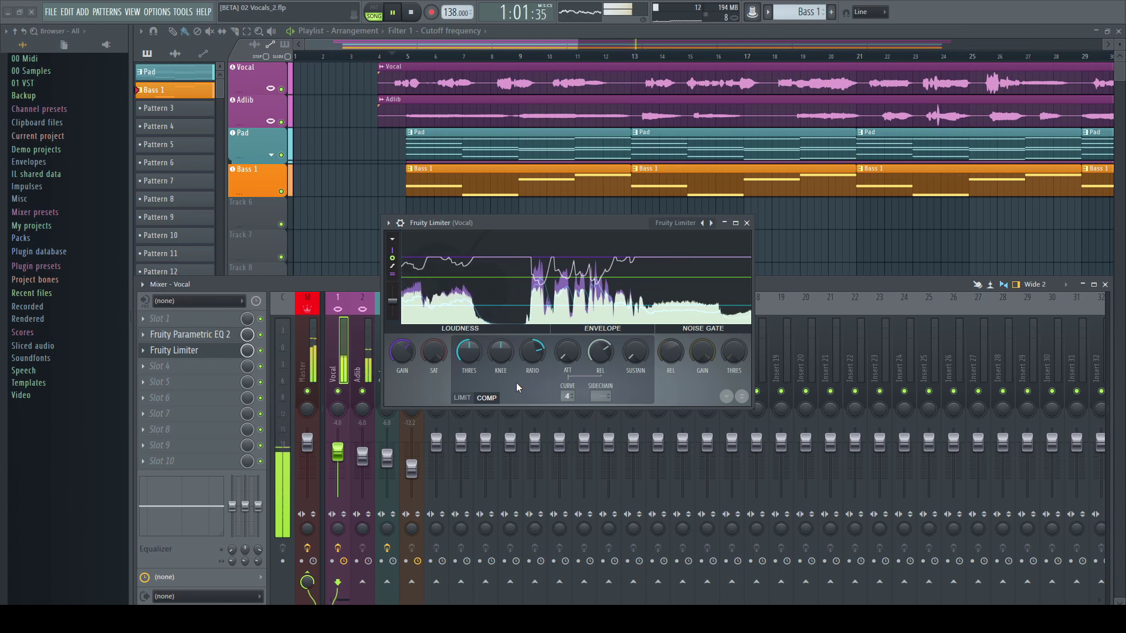
pyautogui.press('space')
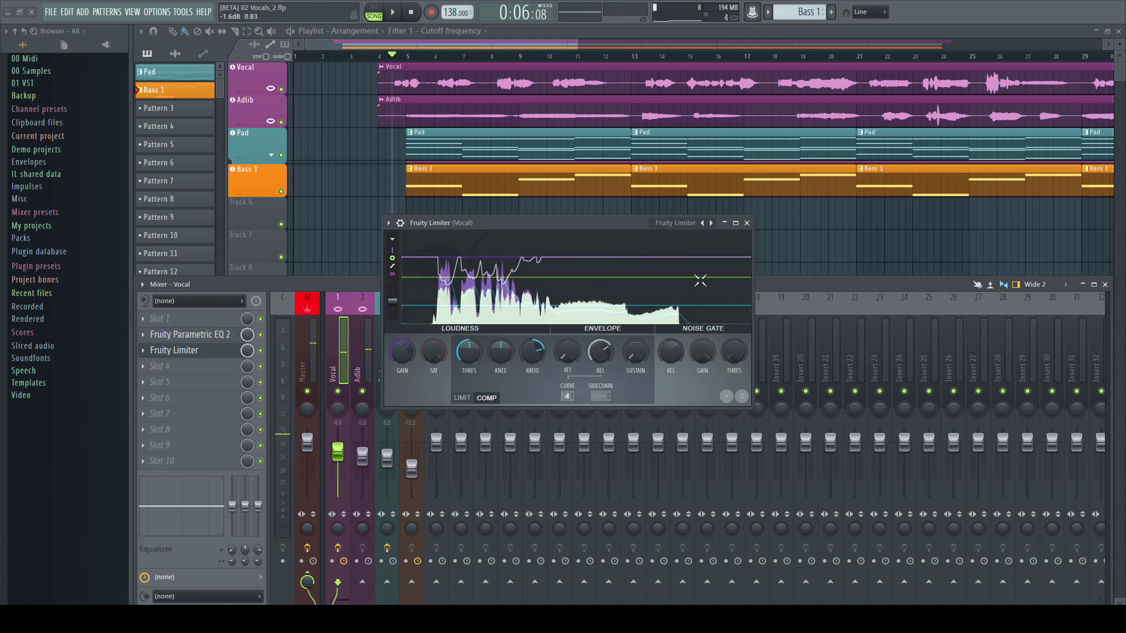
pyautogui.click(746, 223)
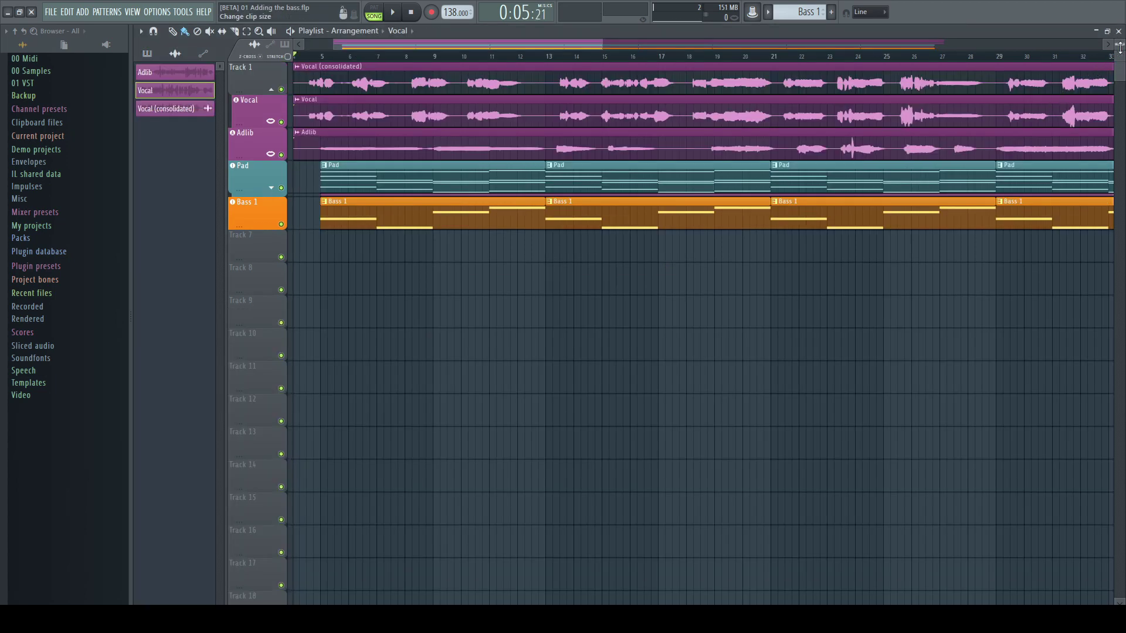
pyautogui.scroll(3, 1119, 44)
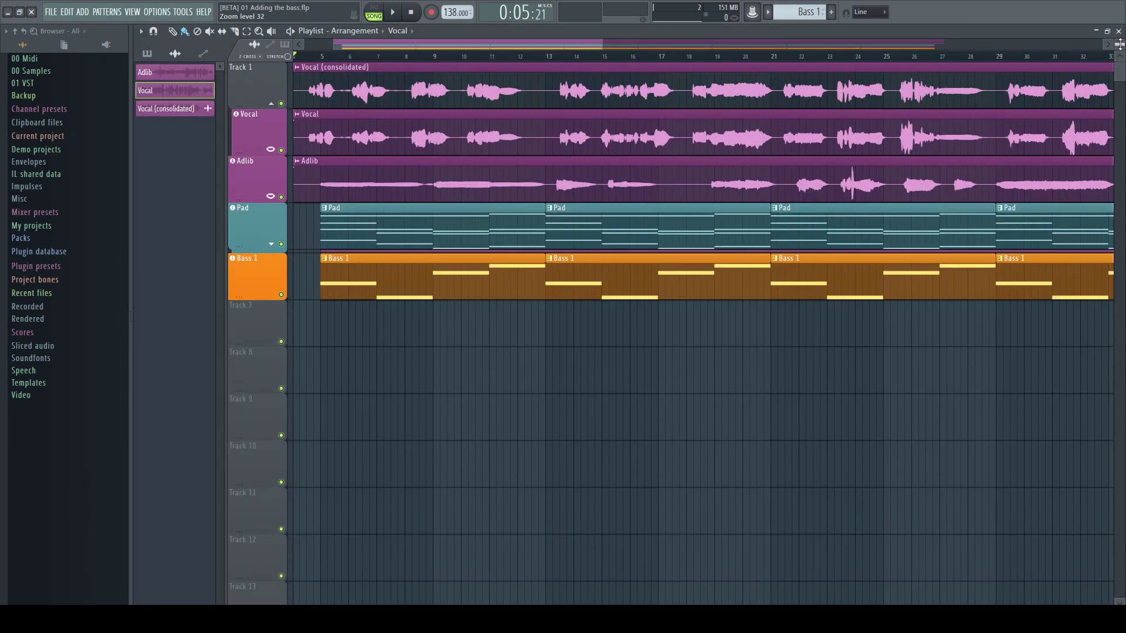
pyautogui.scroll(4, 1119, 44)
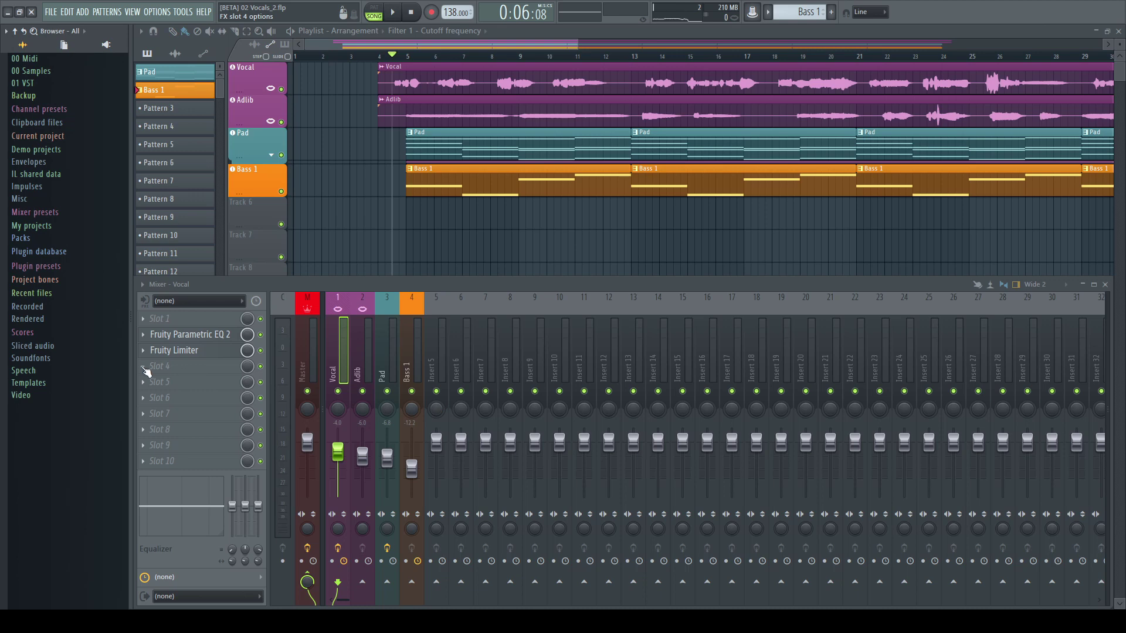
# Step: Load Fruity Convolver in slot 4 of the Vocal mixer track with the Reverb Devices preset Evnt - Cathedral (Smooth), and audition it
pyautogui.click(144, 368)
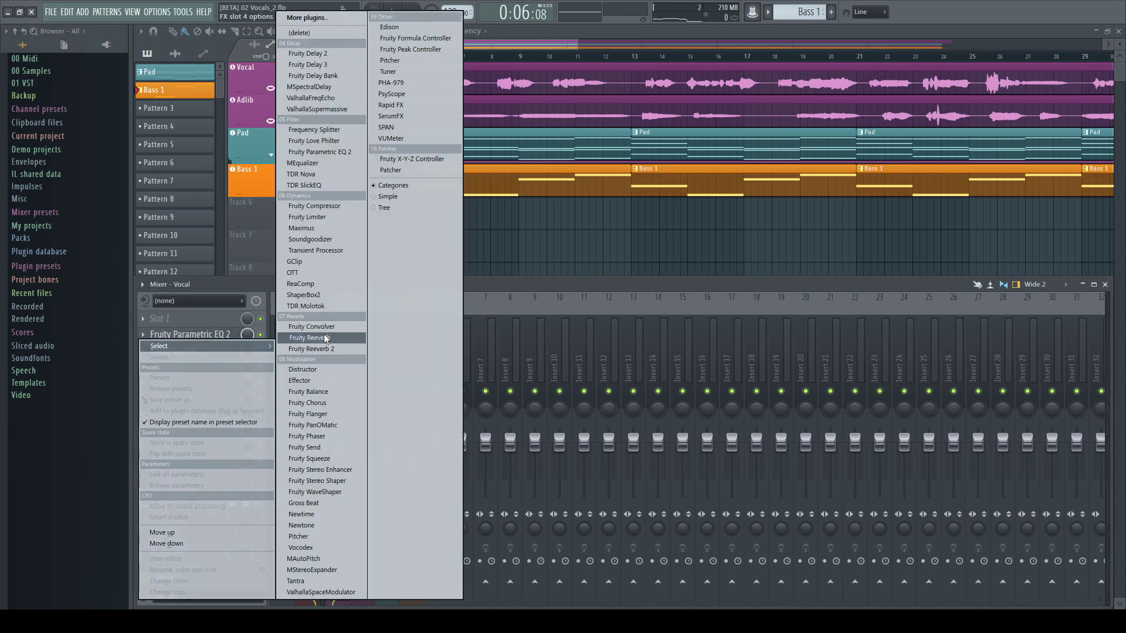
pyautogui.click(327, 326)
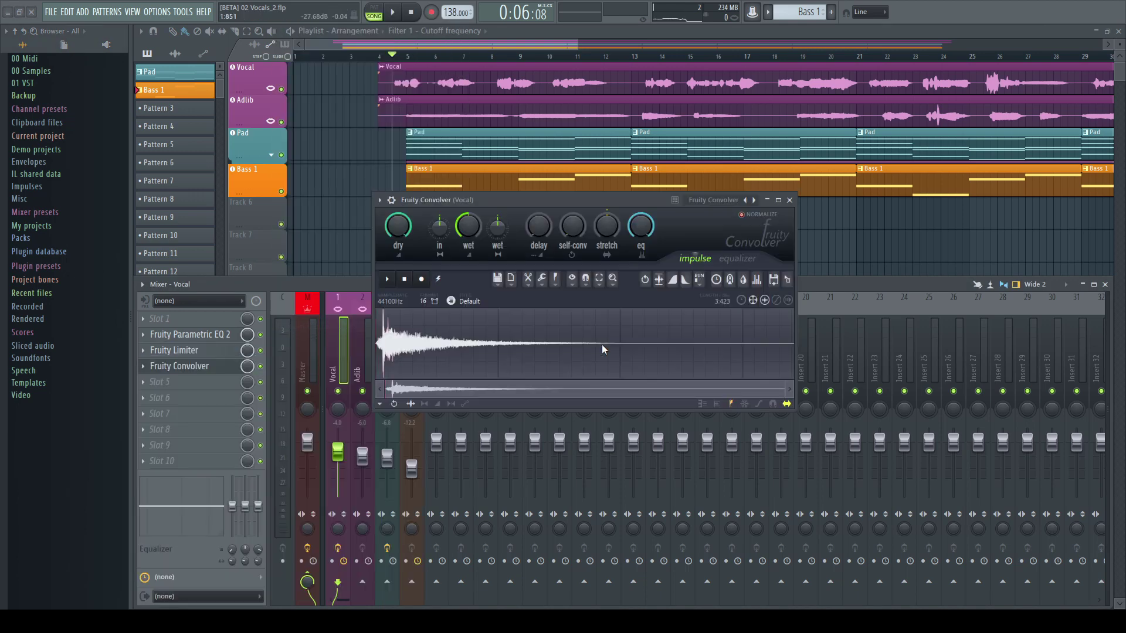
pyautogui.click(714, 201)
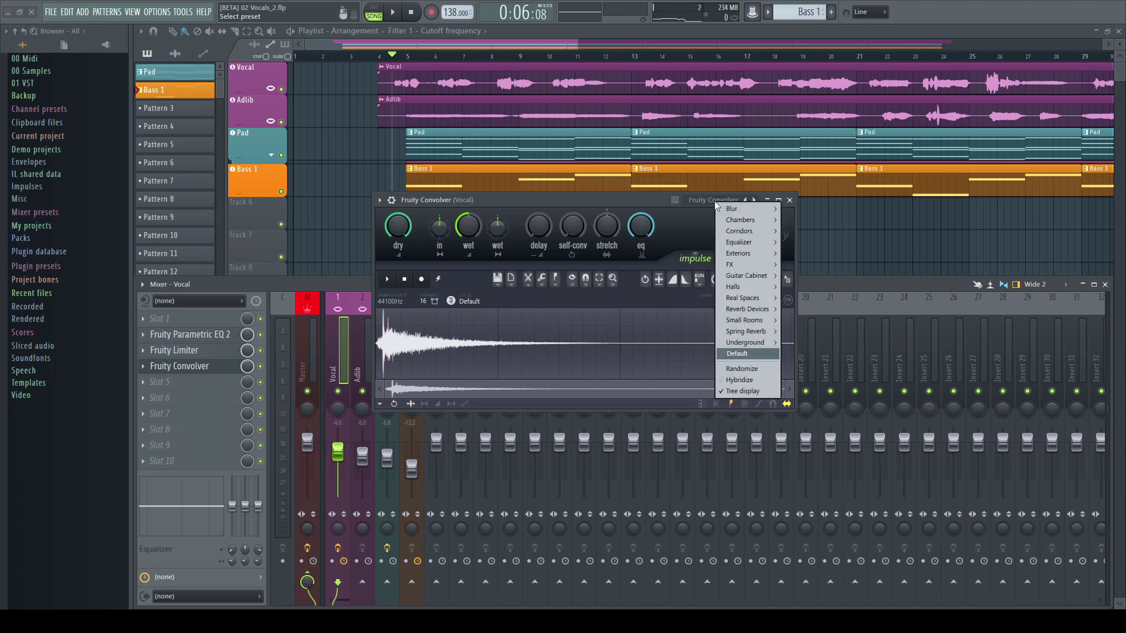
pyautogui.moveTo(754, 309)
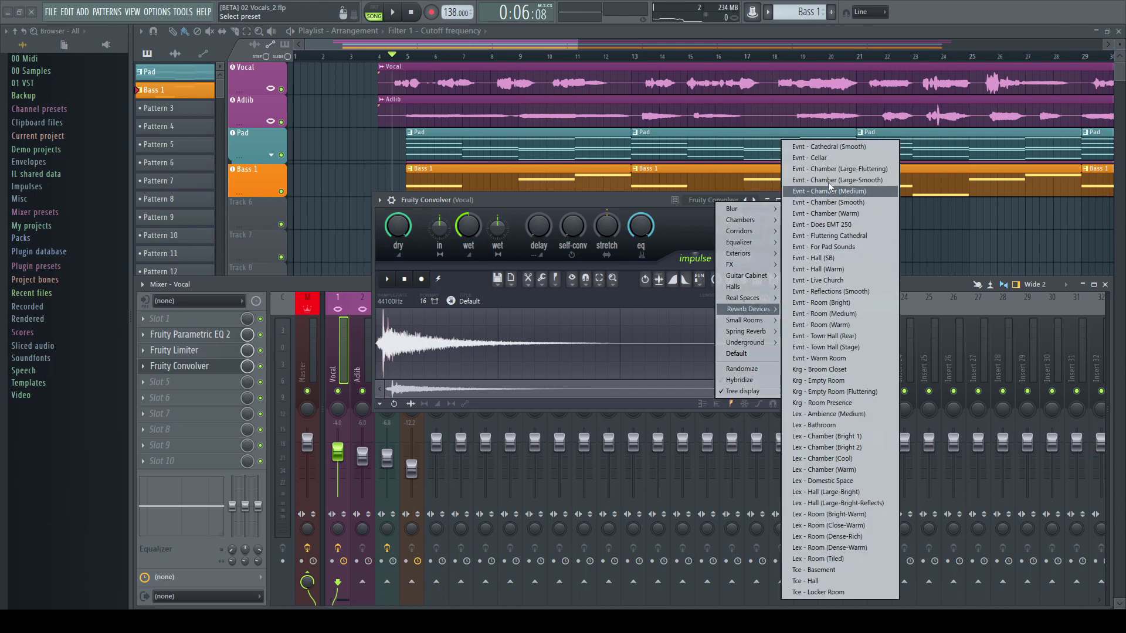
pyautogui.click(827, 148)
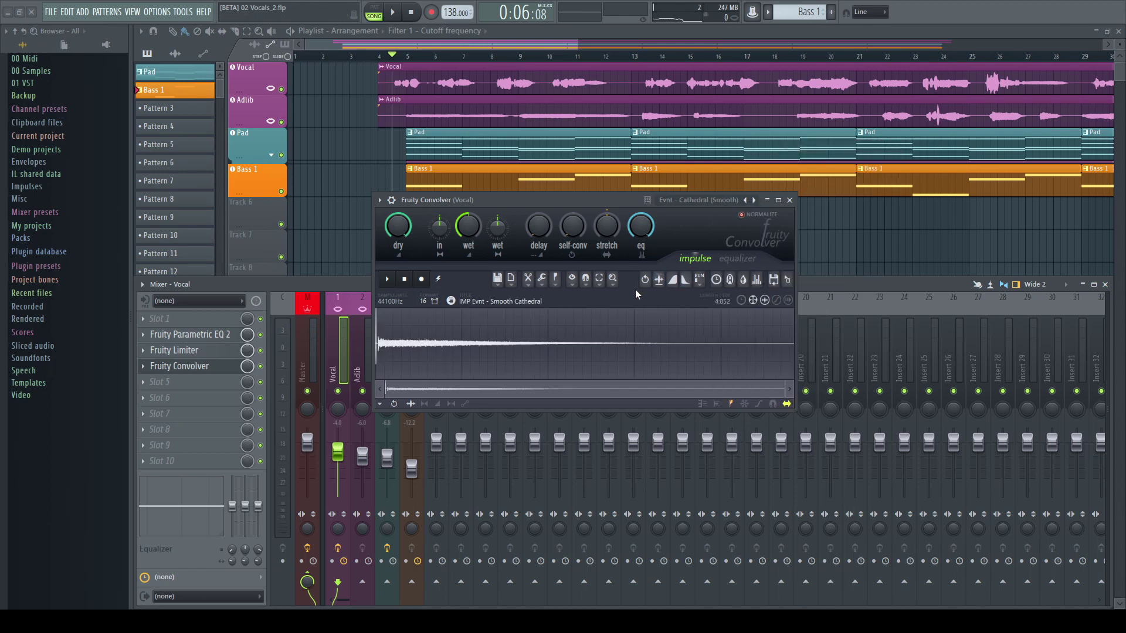
pyautogui.press('space')
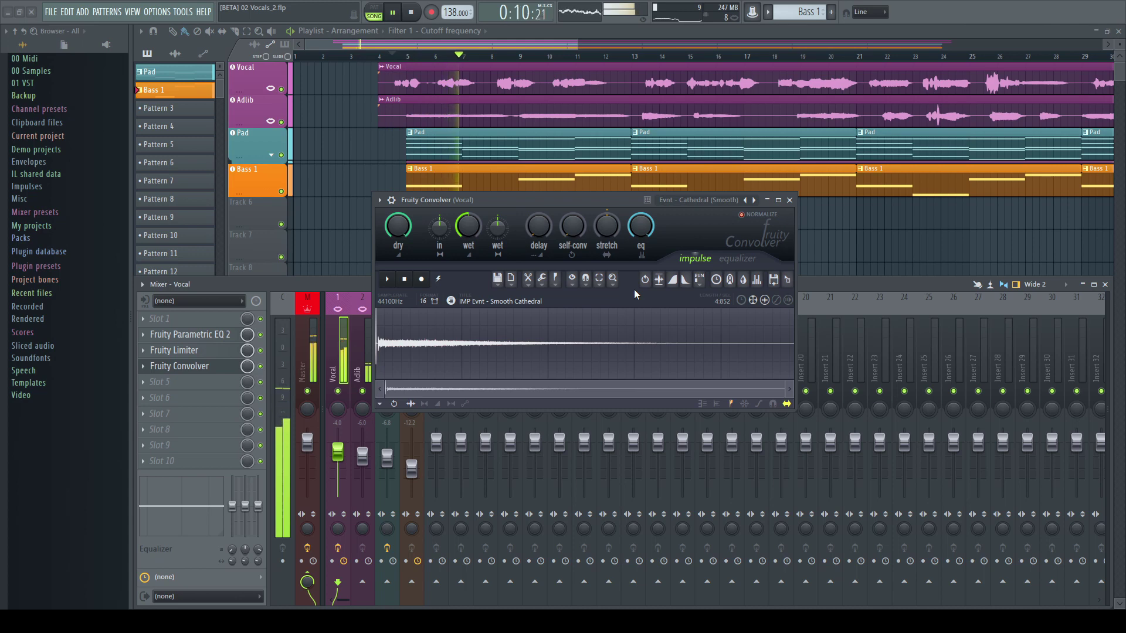
pyautogui.press('space')
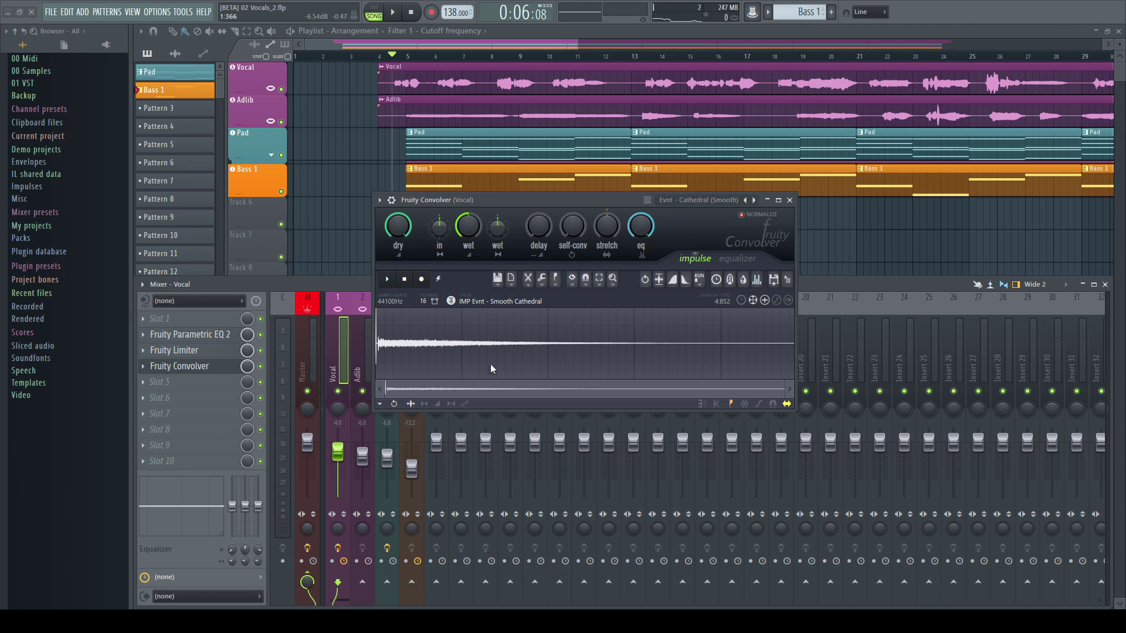
# Step: Shape the convolver's all-purpose envelope to hold briefly, fade to the minimum and stay there to the end, and audition the shortened reverb
pyautogui.click(437, 403)
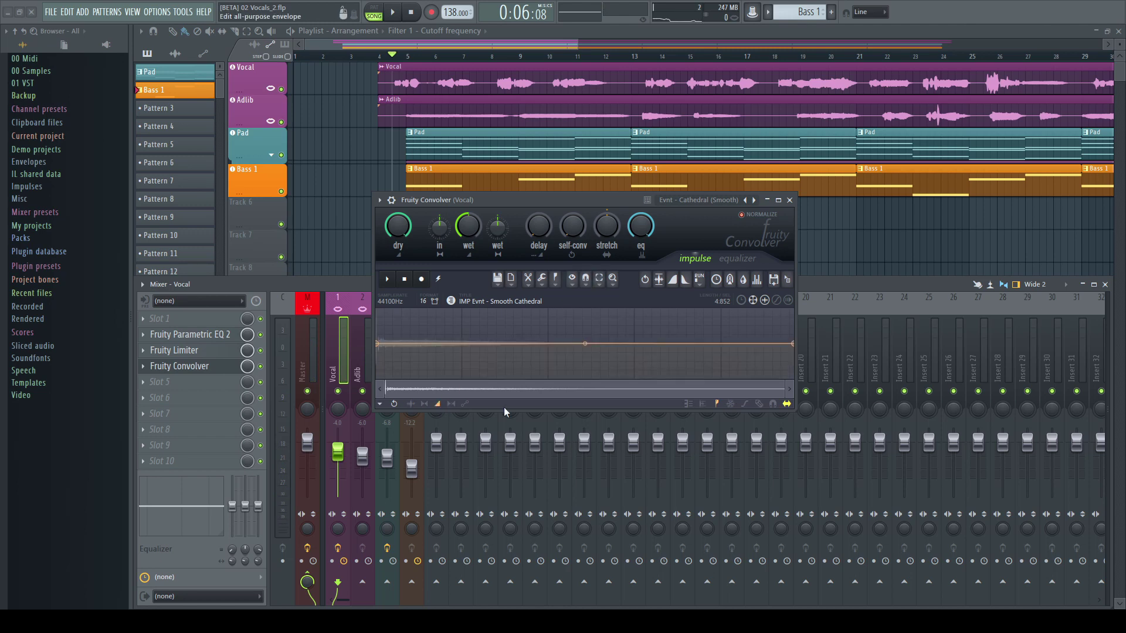
pyautogui.rightClick(421, 344)
pyautogui.rightClick(548, 379)
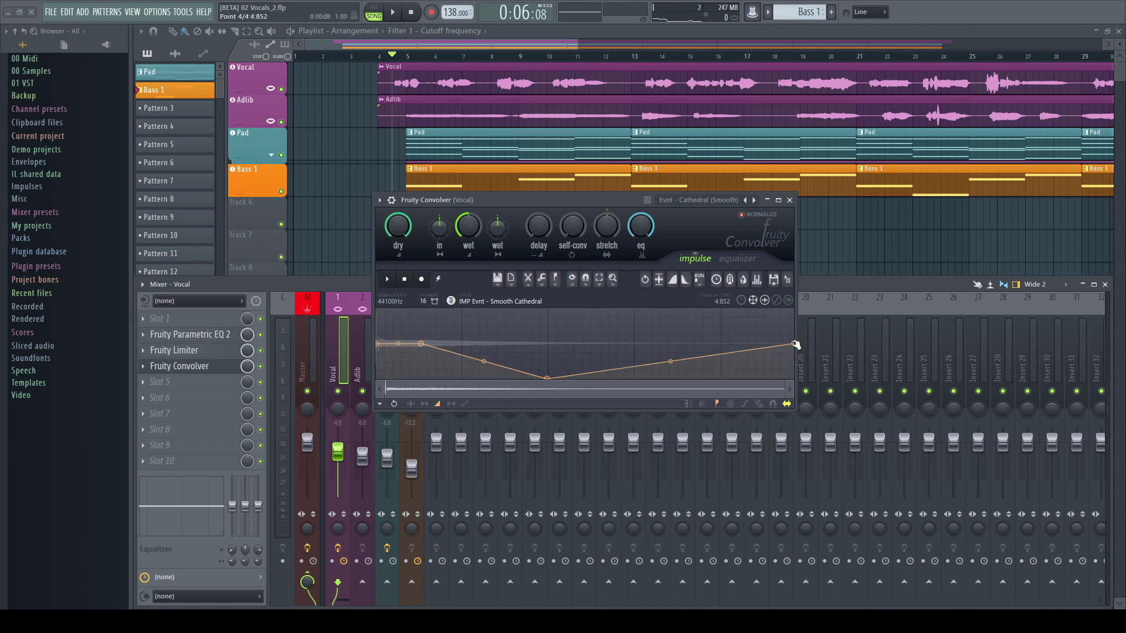
pyautogui.moveTo(794, 344); pyautogui.dragTo(794, 382)
pyautogui.press('space')
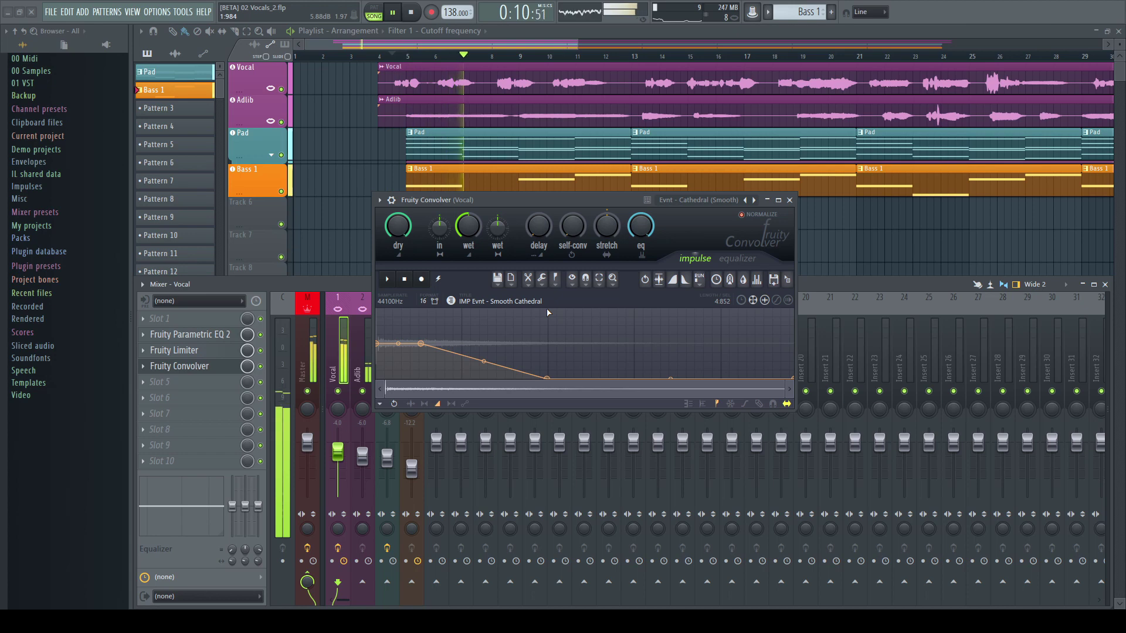
pyautogui.press('space')
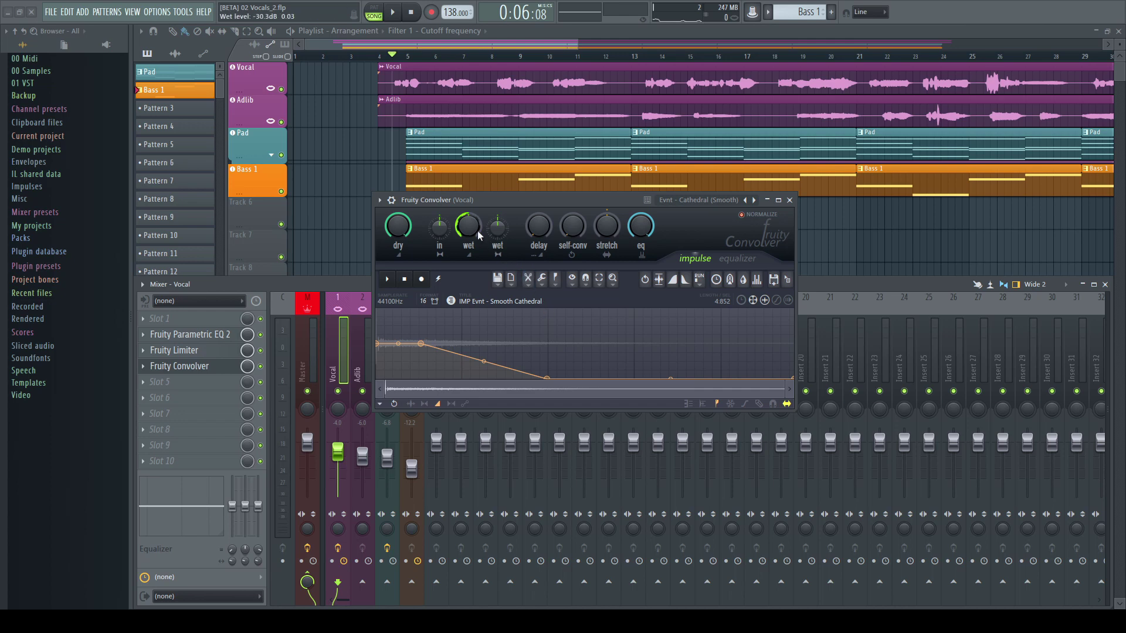
# Step: Play the song, reset the convolver's wet level to default, set its dry level to -INF dB, and close the plugin
pyautogui.press('space')
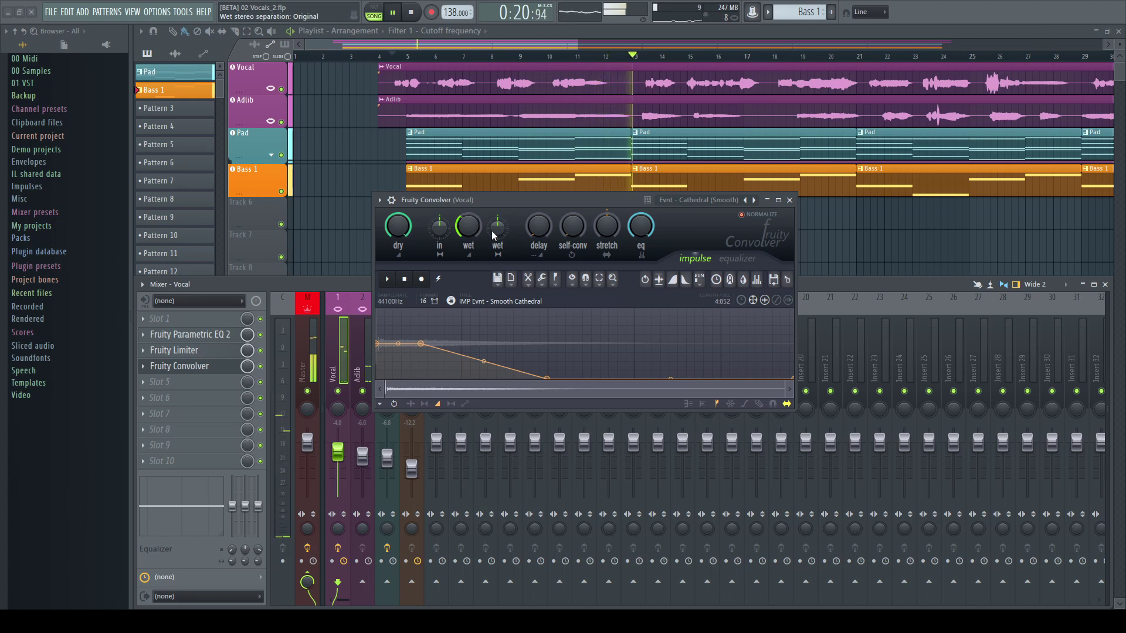
pyautogui.press('space')
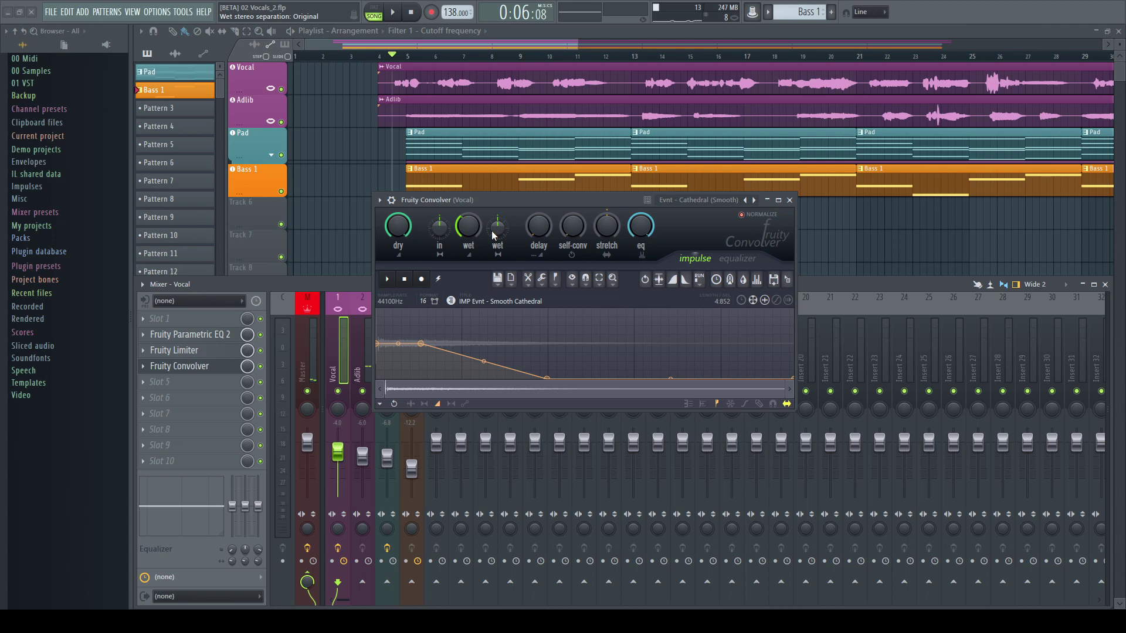
pyautogui.rightClick(468, 226)
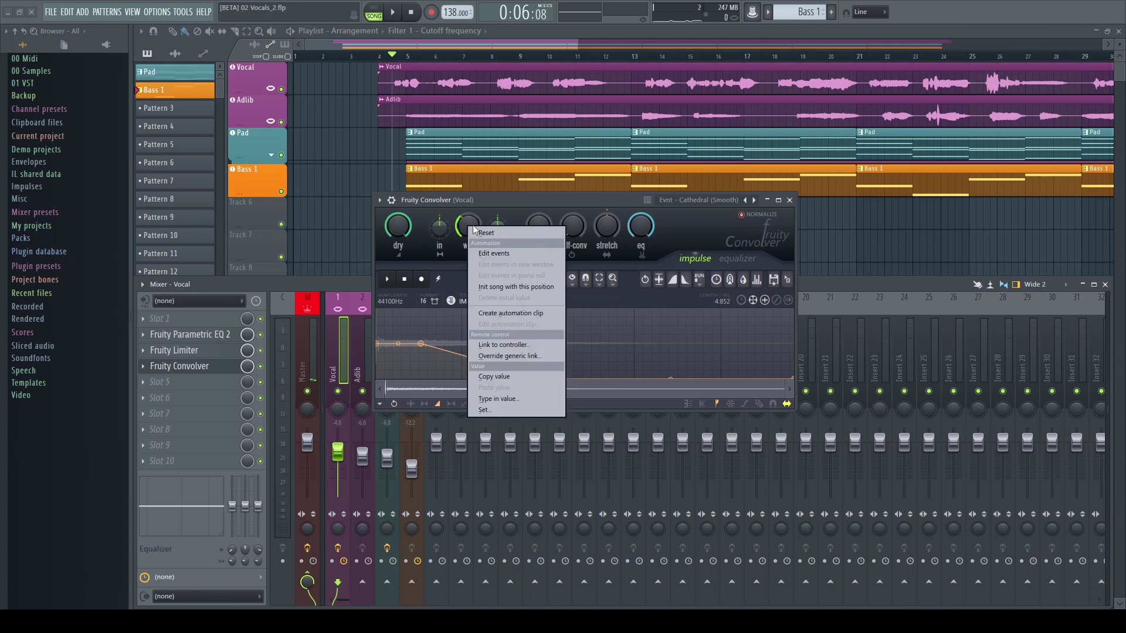
pyautogui.click(483, 232)
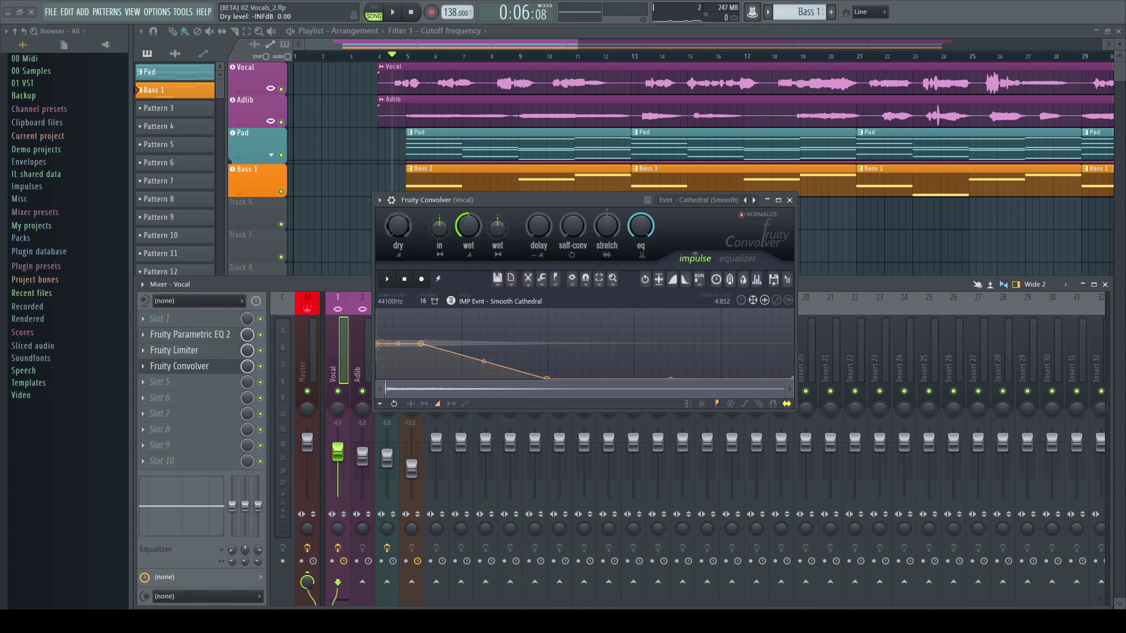
pyautogui.click(791, 200)
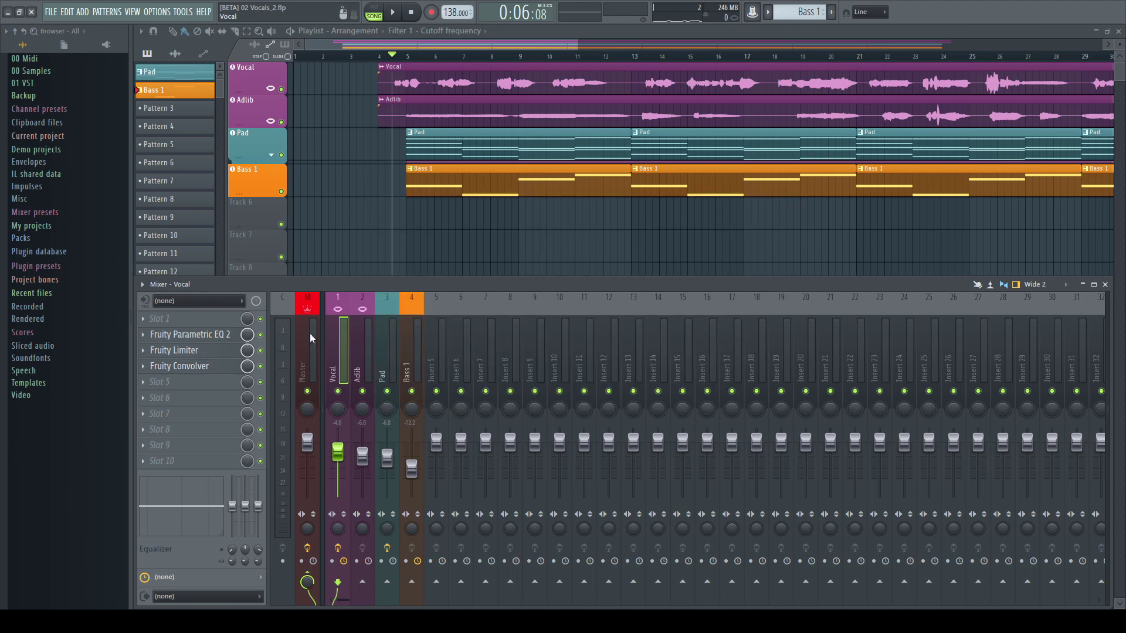
# Step: Replace the convolver in slot 4 with Patcher so that it hosts the convolver, and leave only the Patcher map open, moved higher
pyautogui.click(145, 370)
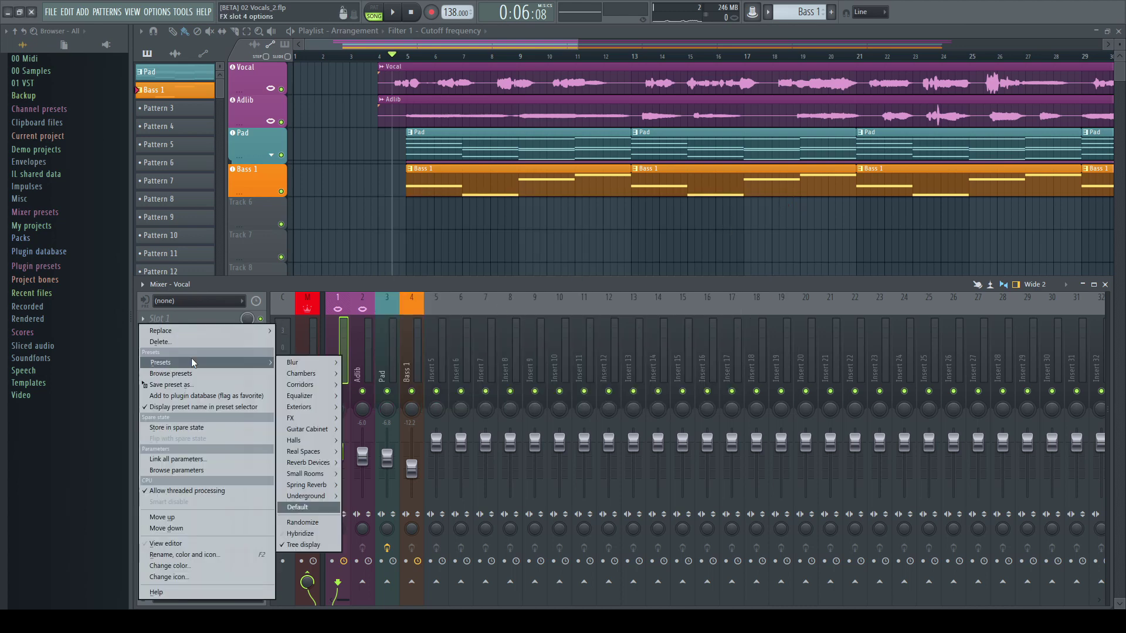
pyautogui.moveTo(223, 330)
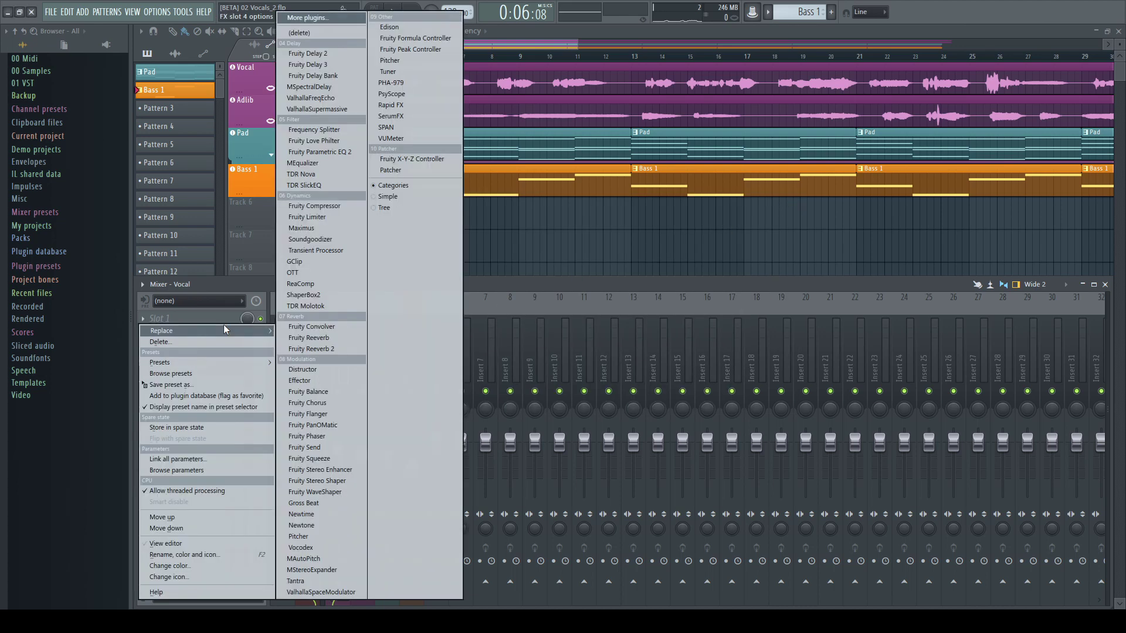
pyautogui.click(418, 169)
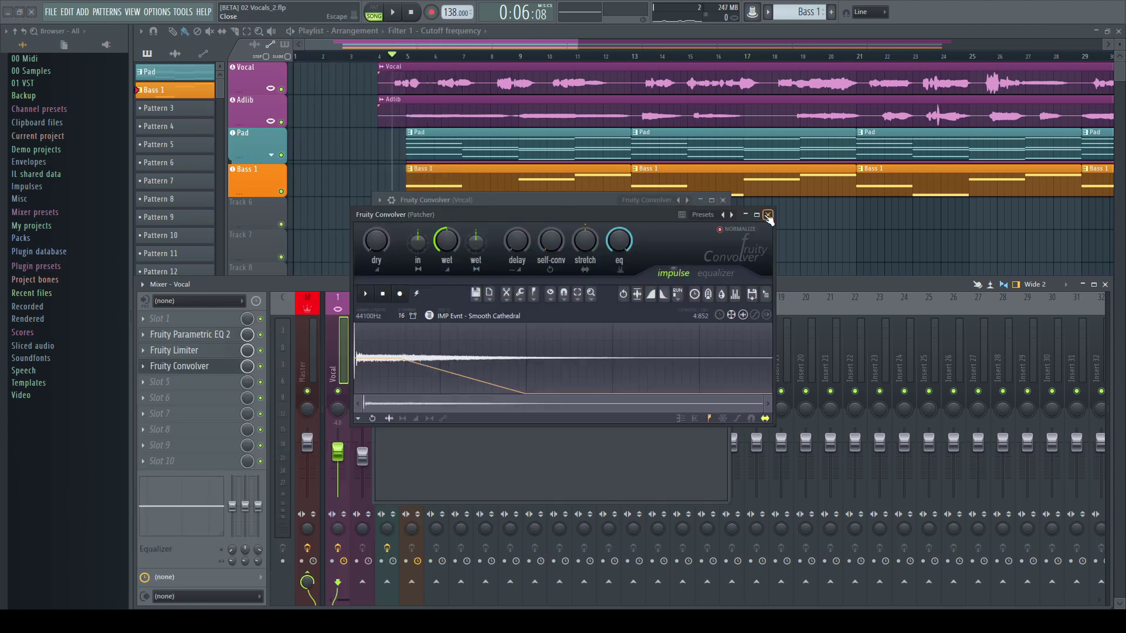
pyautogui.click(768, 216)
pyautogui.moveTo(539, 198); pyautogui.dragTo(537, 133)
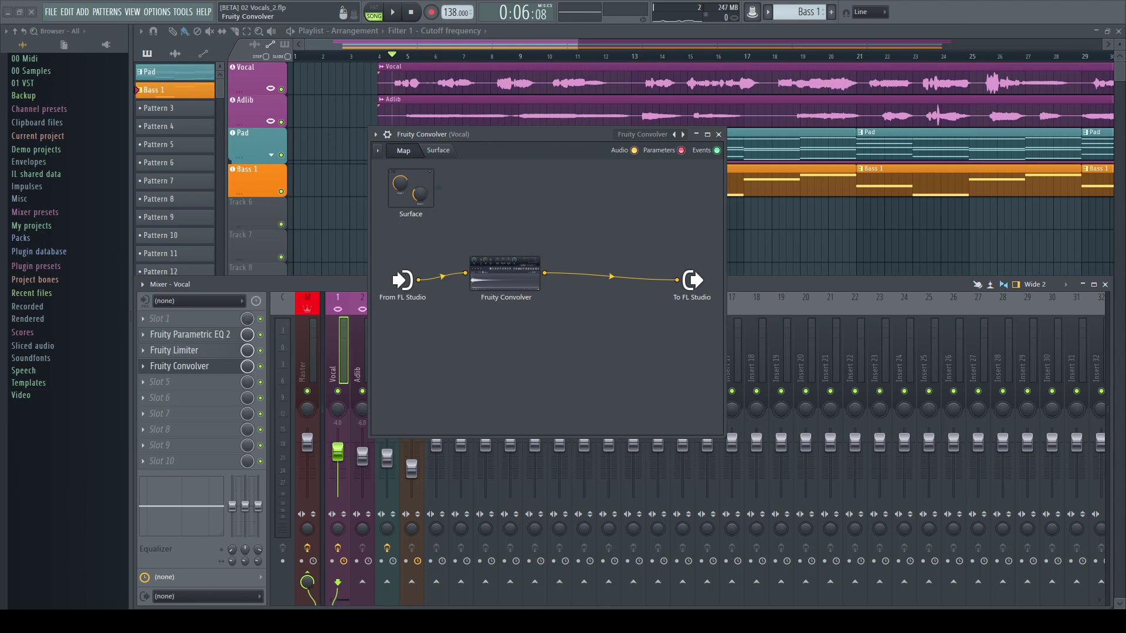
# Step: Move the Fruity Convolver module up in the Patcher map, connect From FL Studio directly to To FL Studio, and audition the mix
pyautogui.moveTo(505, 273); pyautogui.dragTo(527, 207)
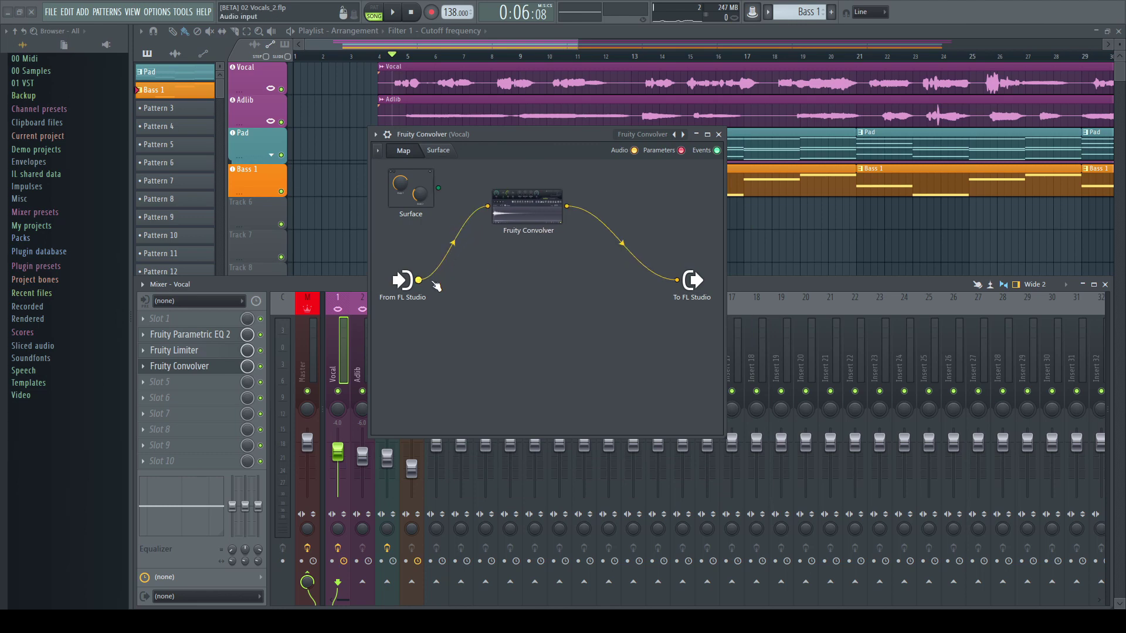
pyautogui.moveTo(419, 281); pyautogui.dragTo(423, 282)
pyautogui.moveTo(646, 292); pyautogui.dragTo(677, 280)
pyautogui.press('space')
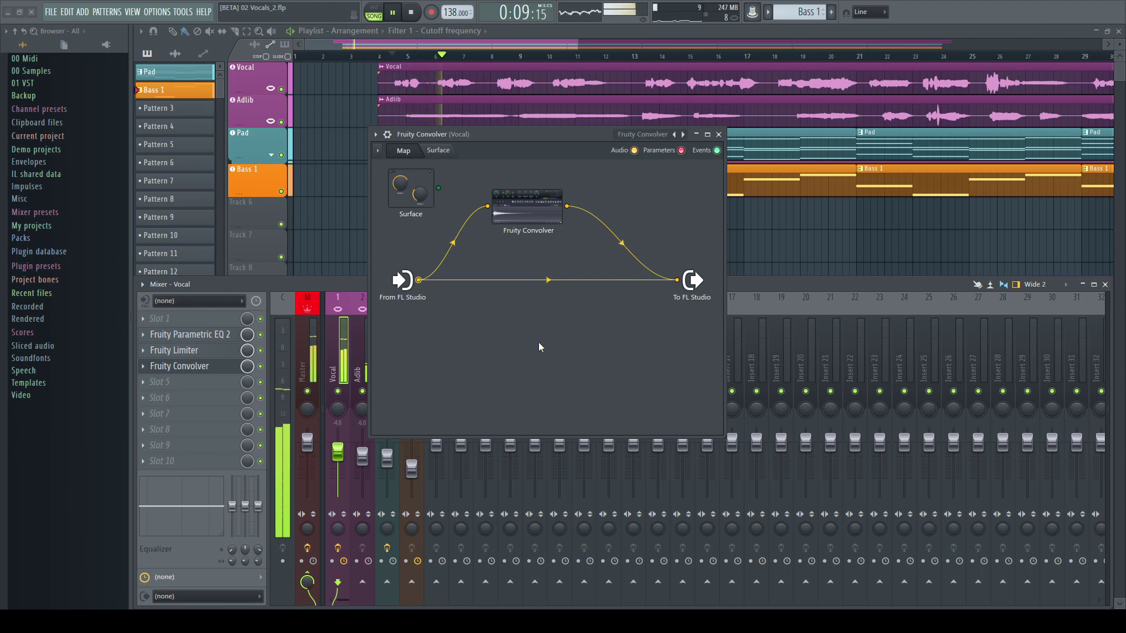
pyautogui.press('space')
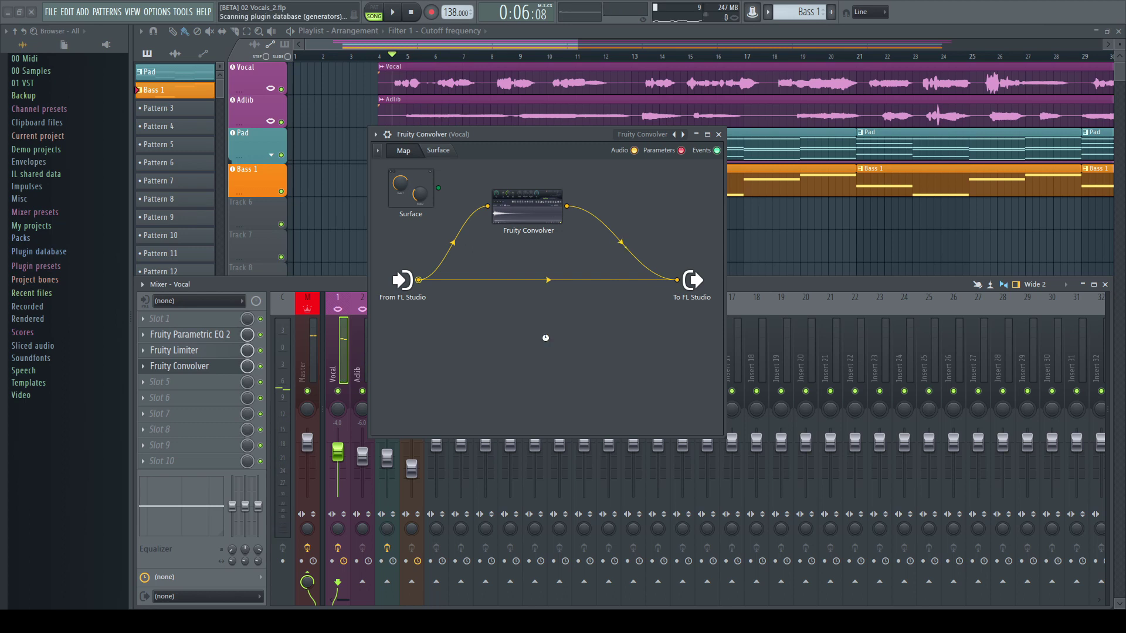
# Step: Insert Fruity Limiter after Fruity Convolver in the Patcher map, enable its sidechain audio input, and feed it from From FL Studio
pyautogui.press('F8')
pyautogui.moveTo(889, 175); pyautogui.dragTo(632, 211)
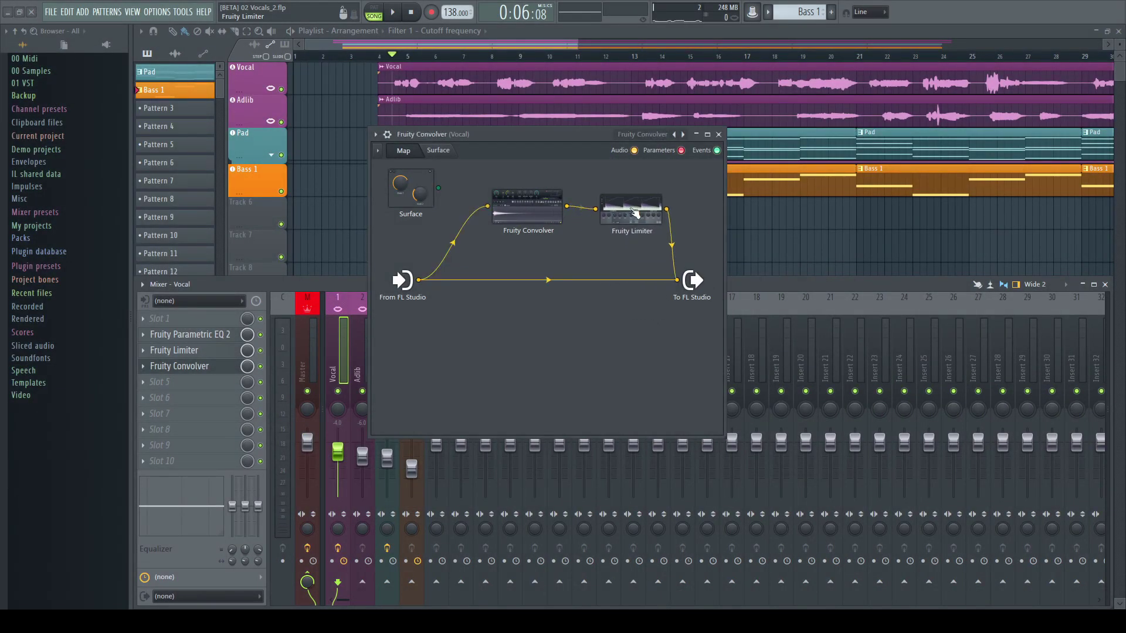
pyautogui.rightClick(632, 211)
pyautogui.moveTo(692, 267)
pyautogui.moveTo(778, 267)
pyautogui.click(797, 299)
pyautogui.moveTo(419, 281); pyautogui.dragTo(595, 213)
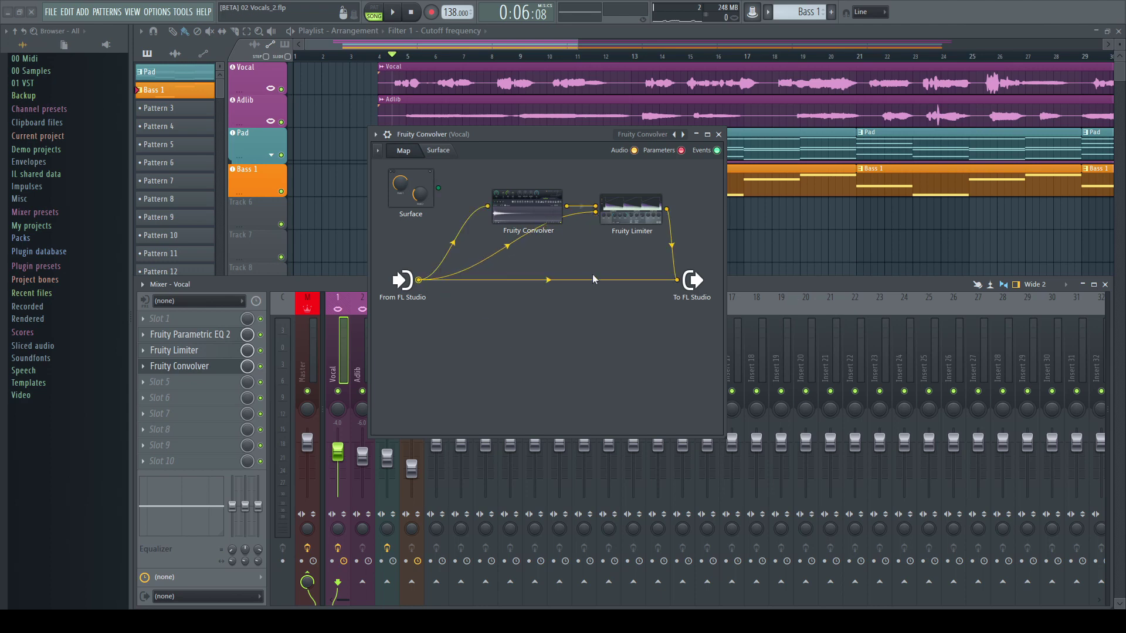
# Step: Set the Patcher limiter's sidechain to 1, raise its release, lower its compressor threshold during playback, and audition the ducked reverb
pyautogui.doubleClick(645, 221)
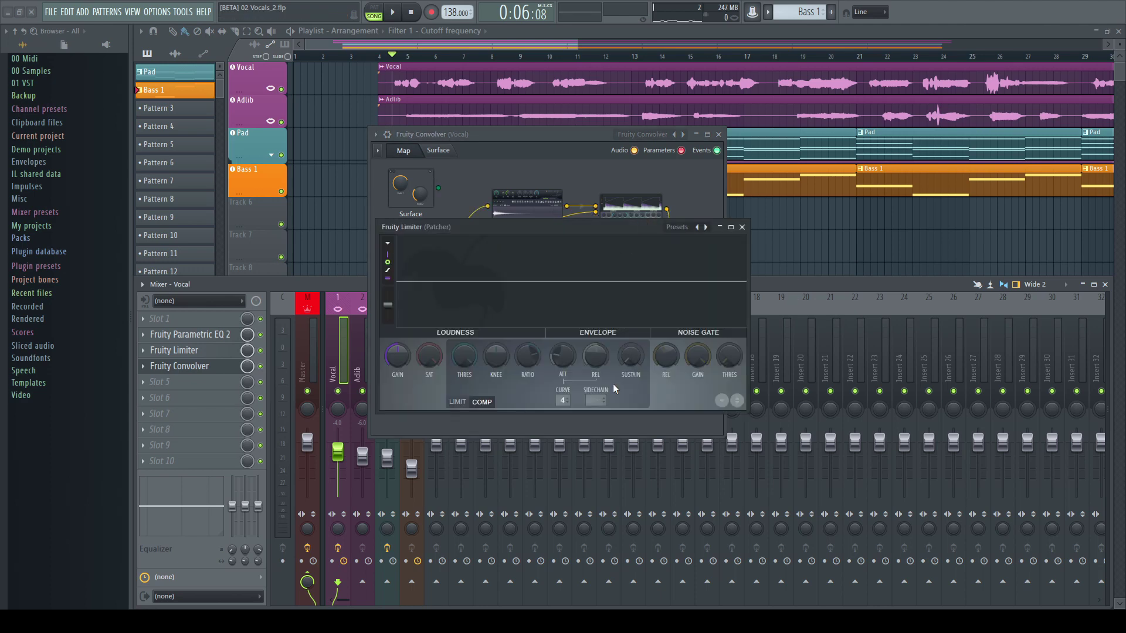
pyautogui.click(595, 401)
pyautogui.press('space')
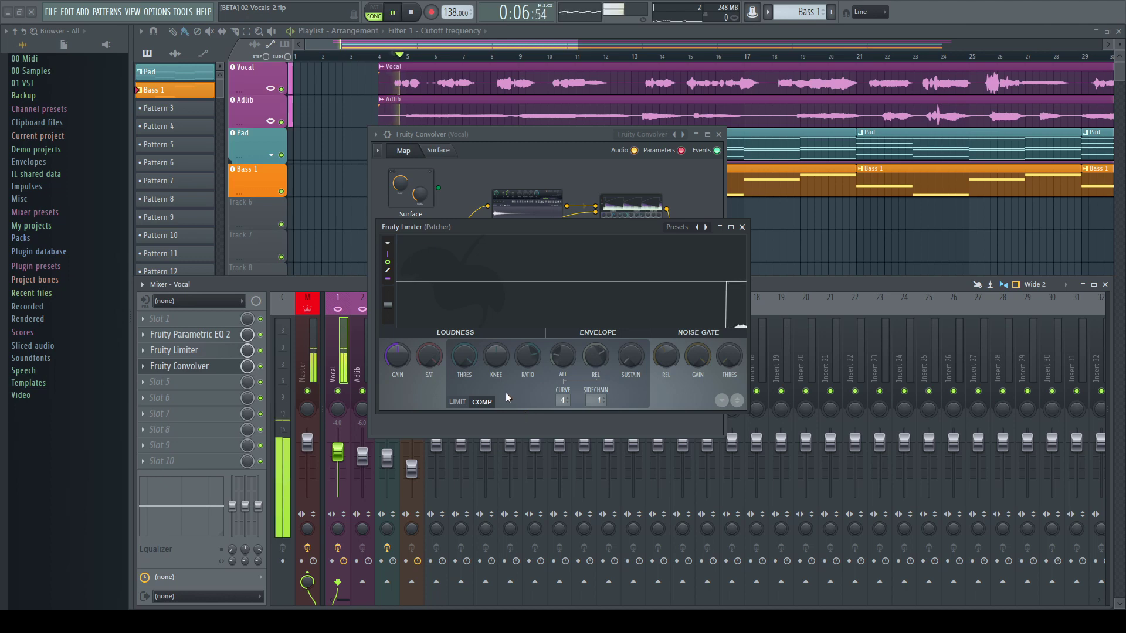
pyautogui.moveTo(468, 359); pyautogui.dragTo(468, 403)
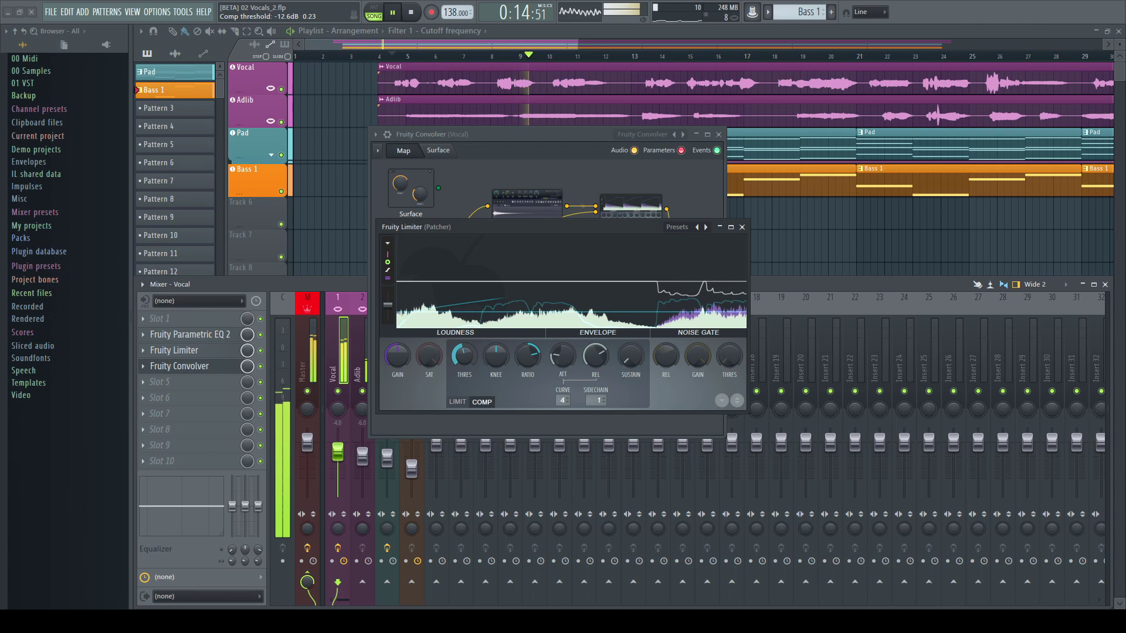
pyautogui.moveTo(464, 356); pyautogui.dragTo(464, 357)
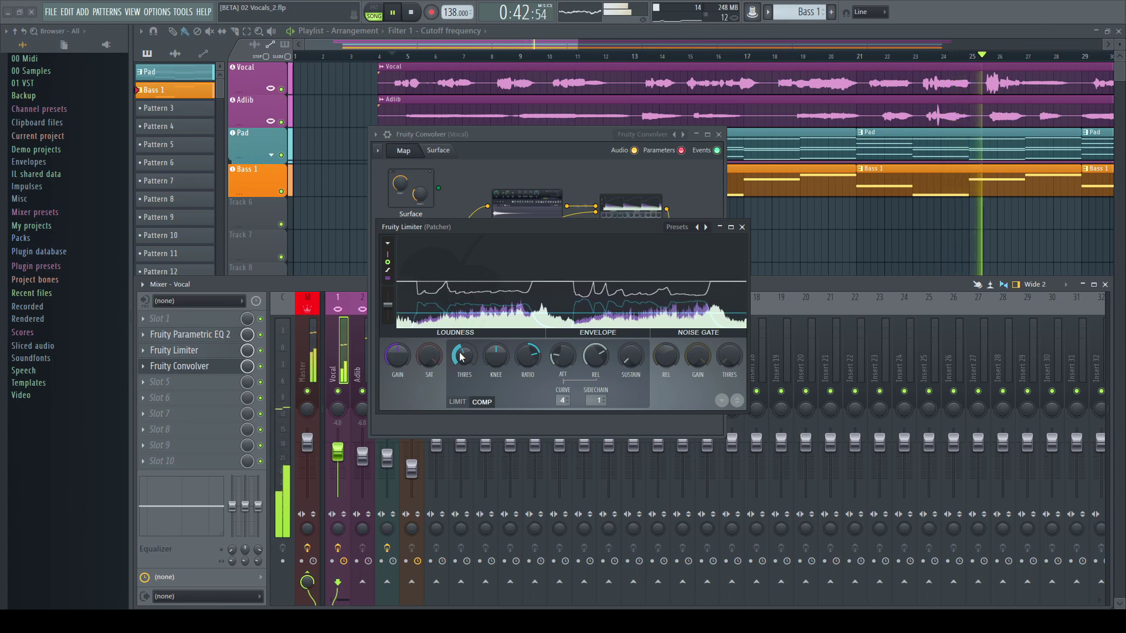
pyautogui.press('space')
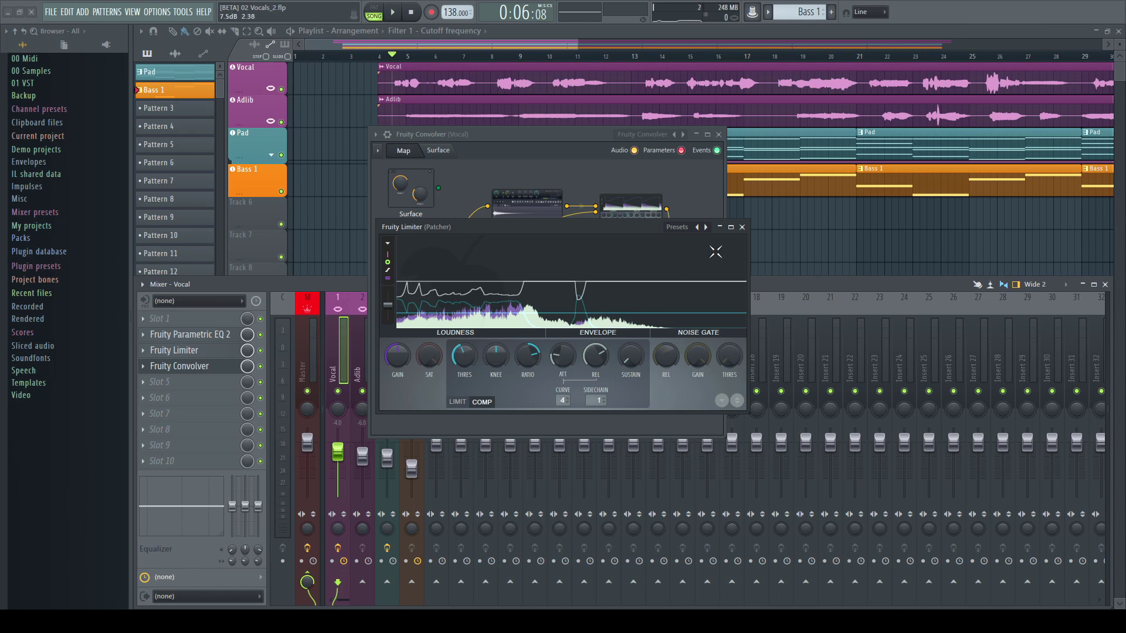
pyautogui.click(742, 228)
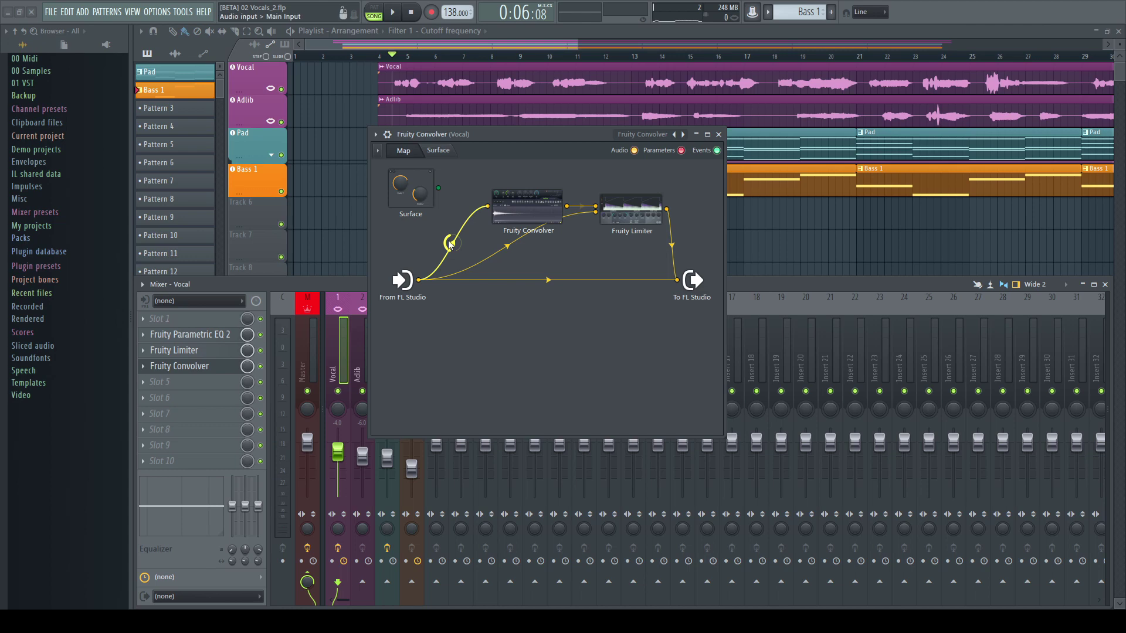
pyautogui.press('space')
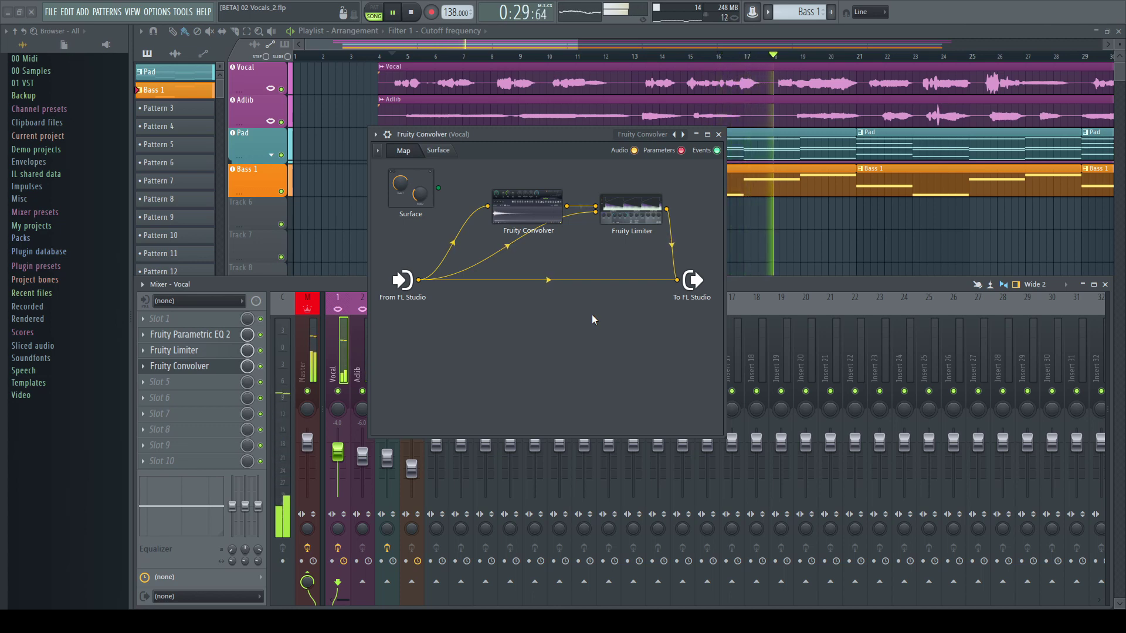
pyautogui.press('space')
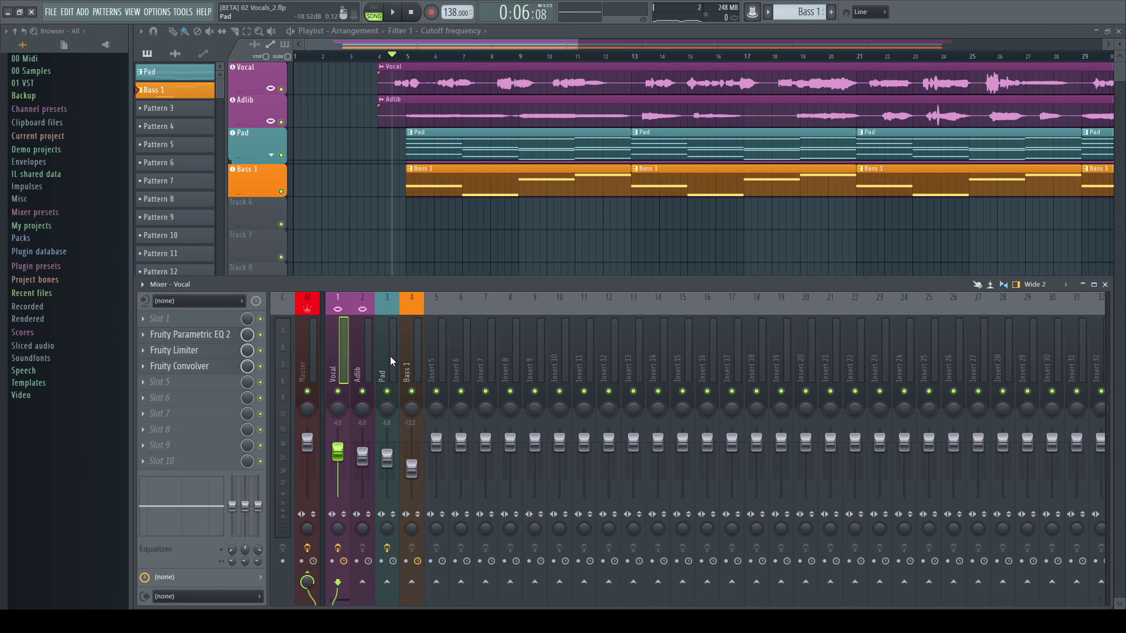
# Step: Load the SPAN analyzer in slot 4 of the Pad mixer track
pyautogui.click(390, 356)
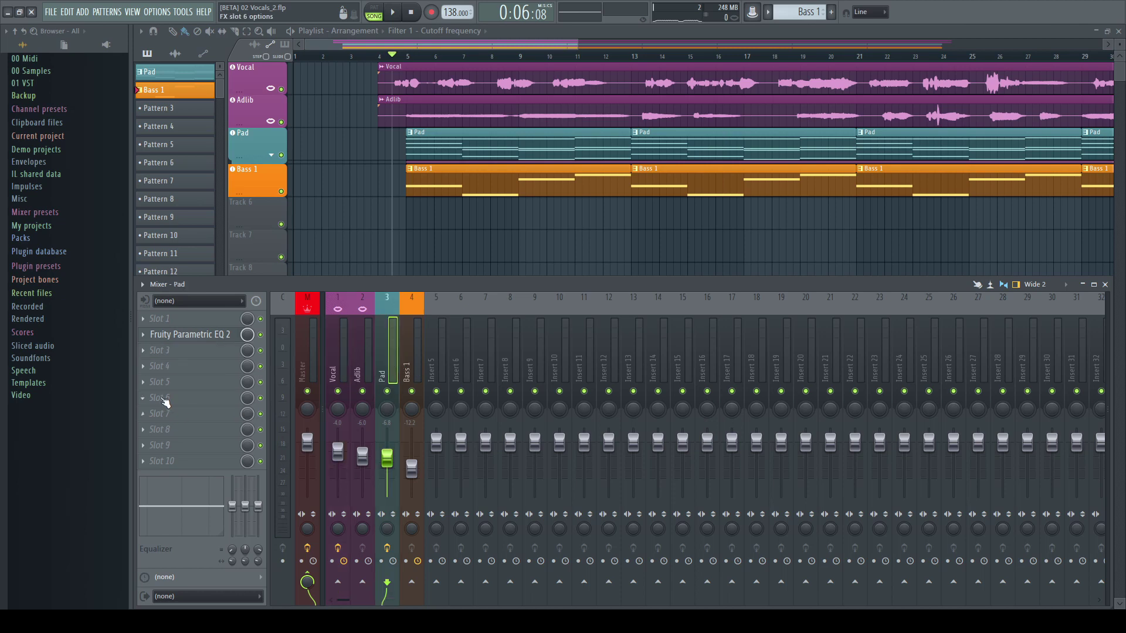
pyautogui.click(144, 368)
pyautogui.click(415, 127)
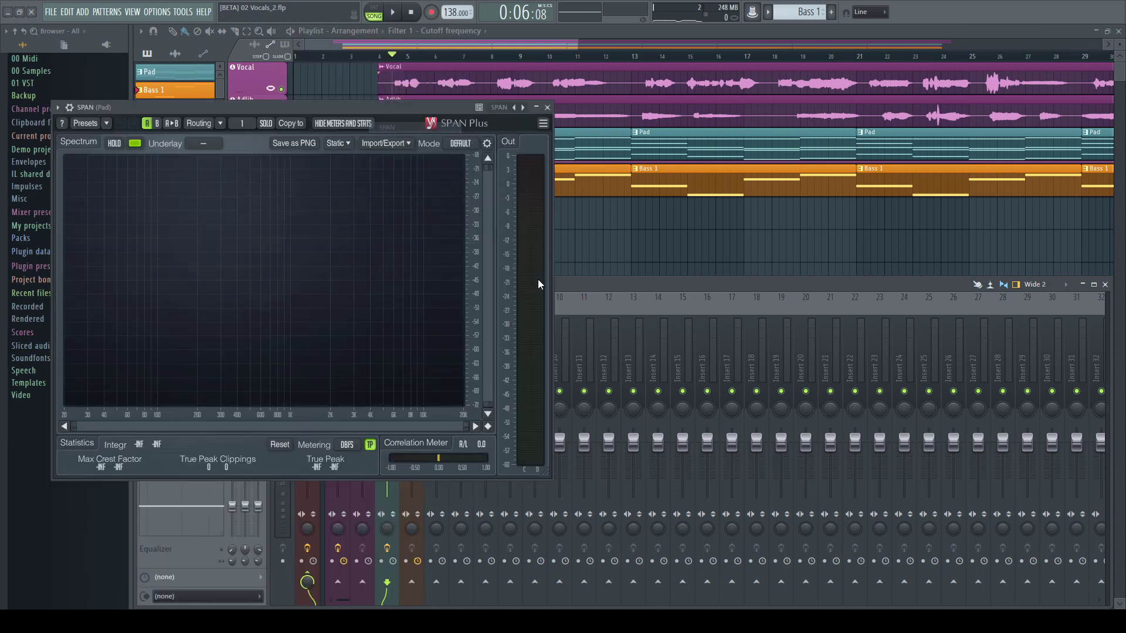
# Step: Move the SPAN window clear of the mixer strips and sidechain the Vocal track to the Pad track
pyautogui.moveTo(312, 106); pyautogui.dragTo(666, 110)
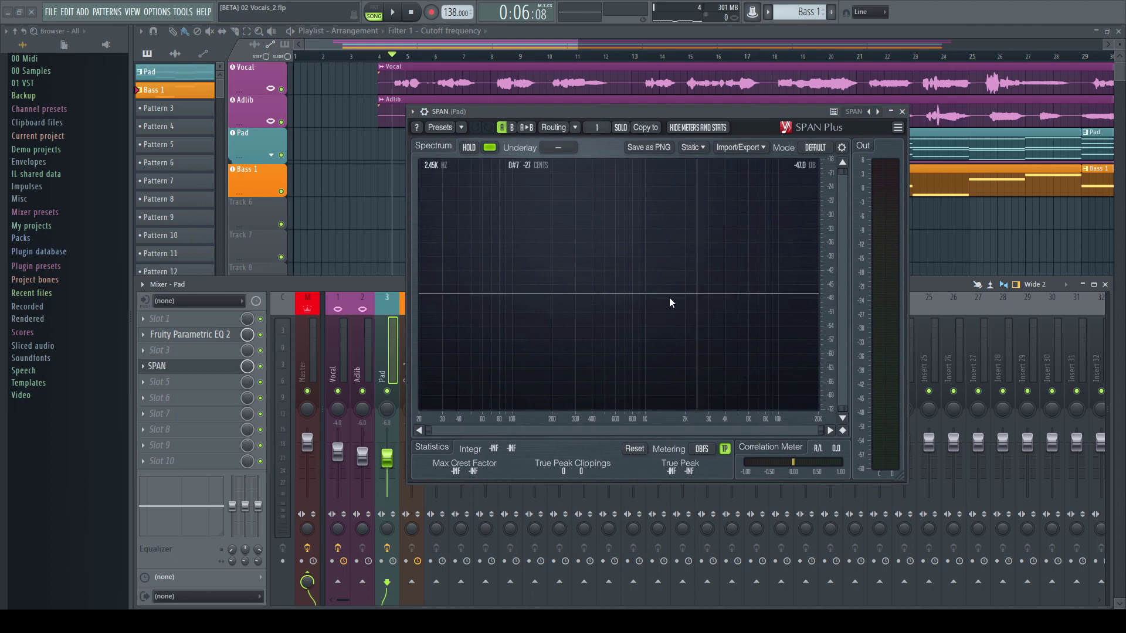
pyautogui.click(343, 378)
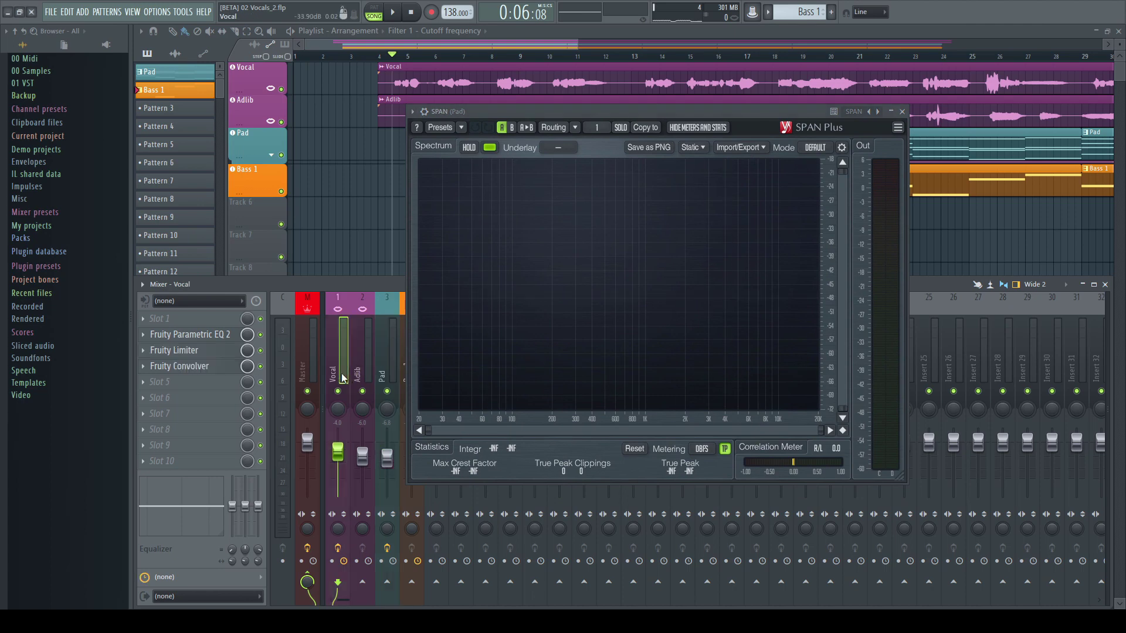
pyautogui.rightClick(387, 581)
pyautogui.click(425, 581)
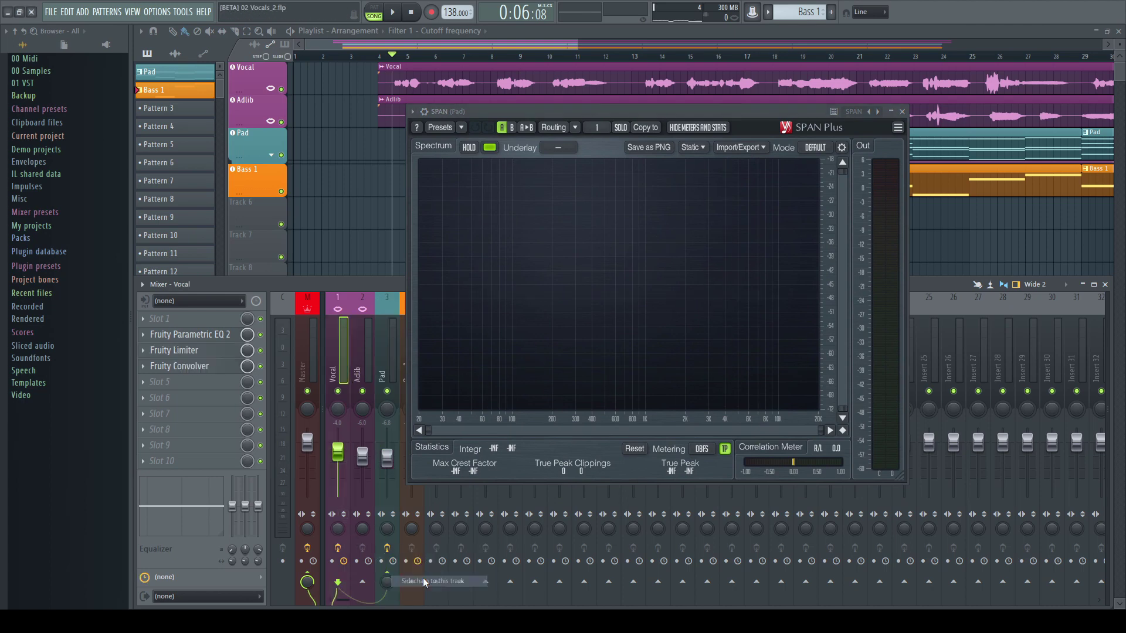
# Step: Map SPAN's second input connection to sidechain 1 in the plugin wrapper's processing settings
pyautogui.click(424, 112)
pyautogui.click(447, 133)
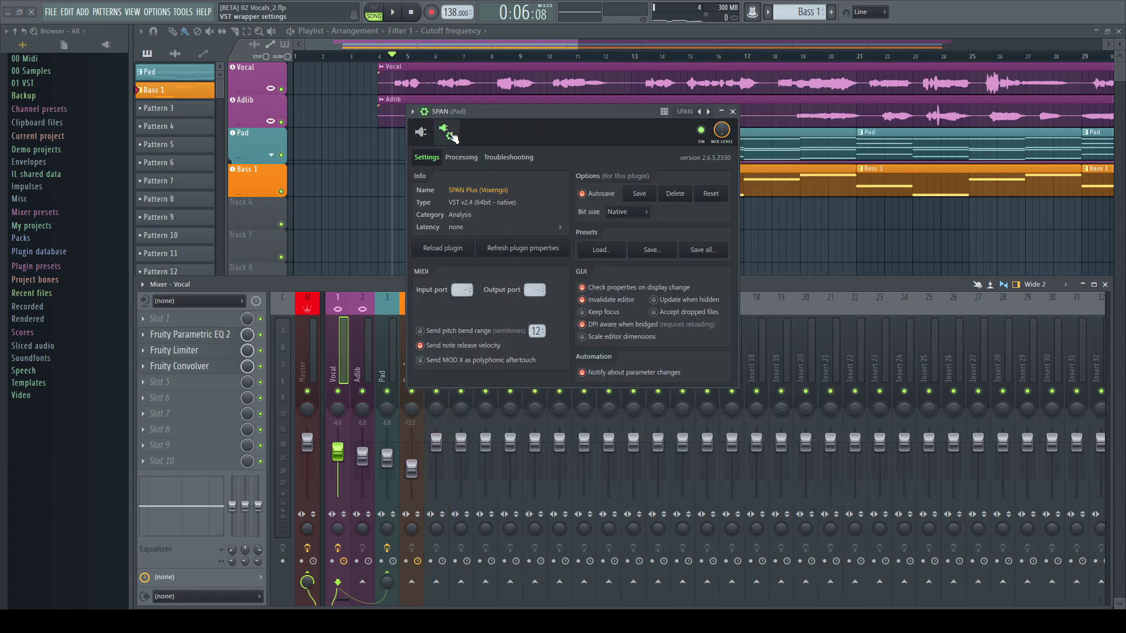
pyautogui.click(461, 157)
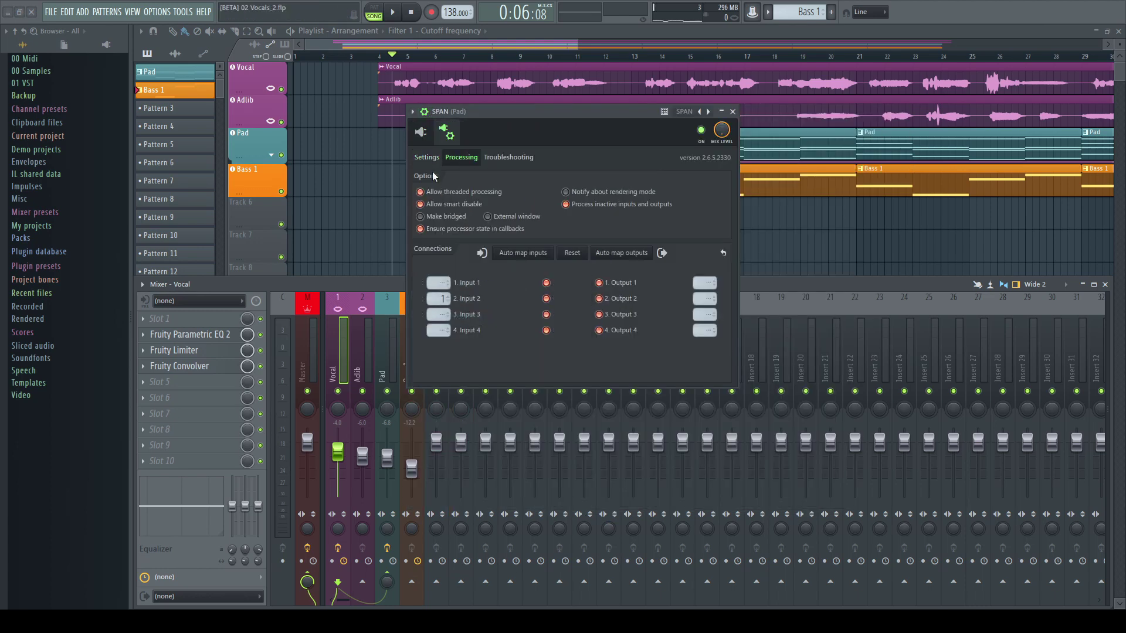
# Step: Configure SPAN's channel routing so that input IN3 feeds channel E and IN4 feeds channel F
pyautogui.click(420, 132)
pyautogui.click(555, 155)
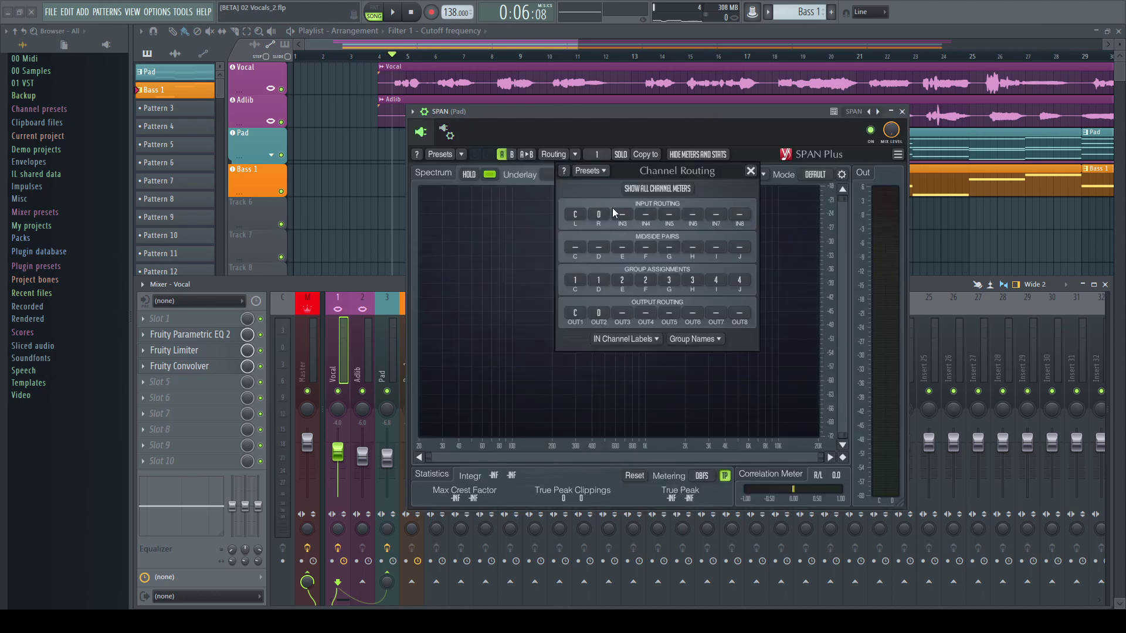
pyautogui.click(623, 215)
pyautogui.click(623, 265)
pyautogui.click(645, 216)
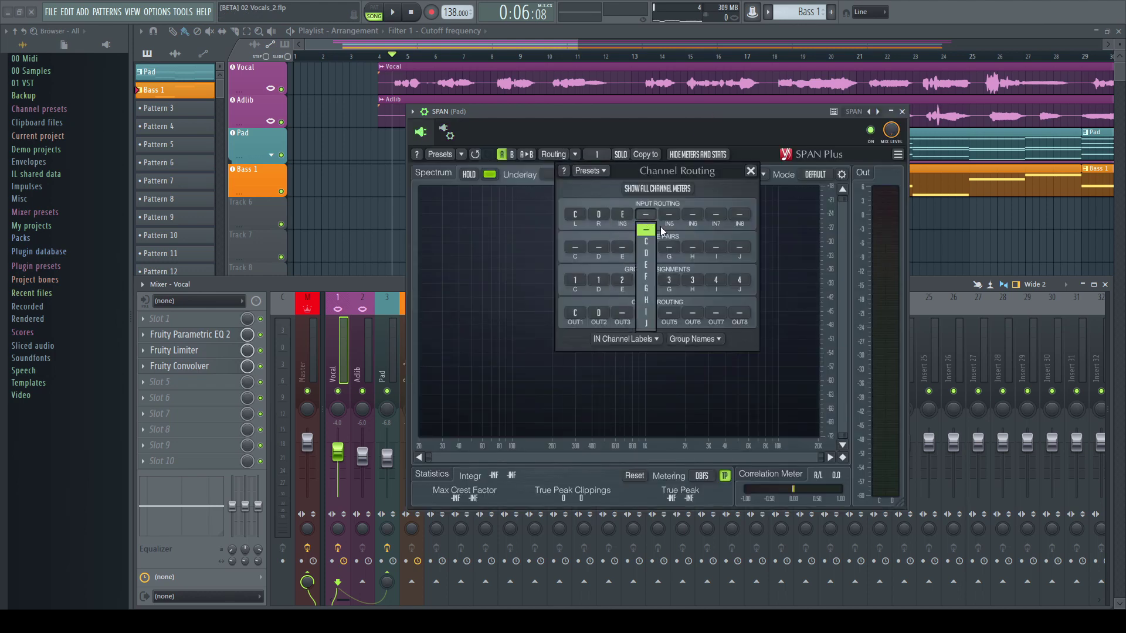
pyautogui.click(647, 277)
pyautogui.click(751, 172)
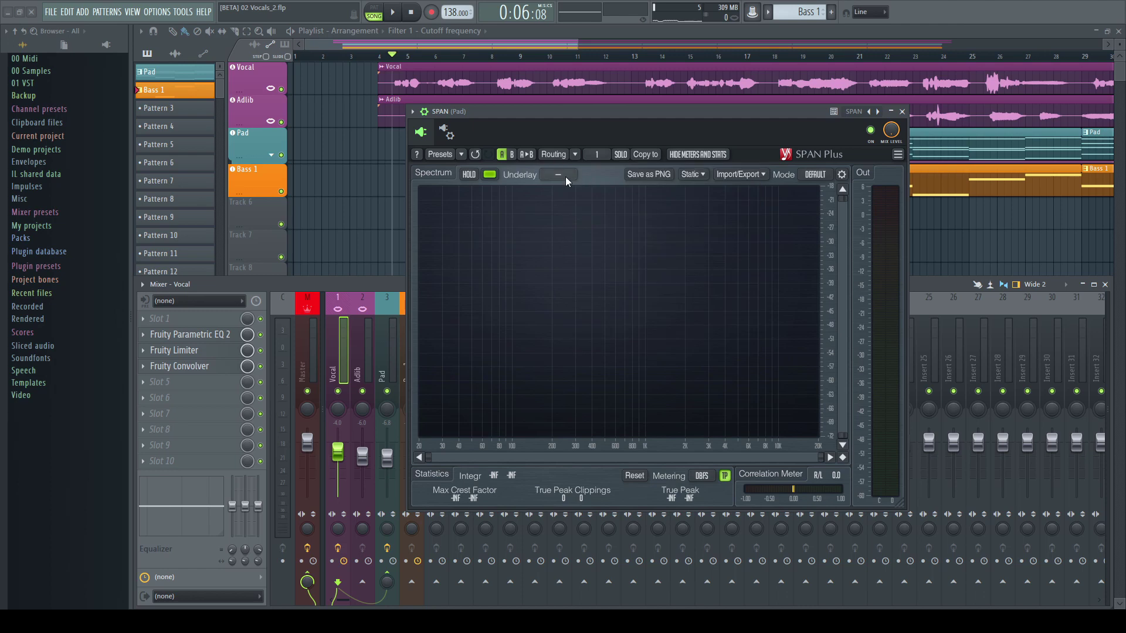
# Step: Set SPAN's underlay to group 2 and play the song to compare the Vocal and Pad spectra
pyautogui.click(560, 175)
pyautogui.click(557, 214)
pyautogui.press('space')
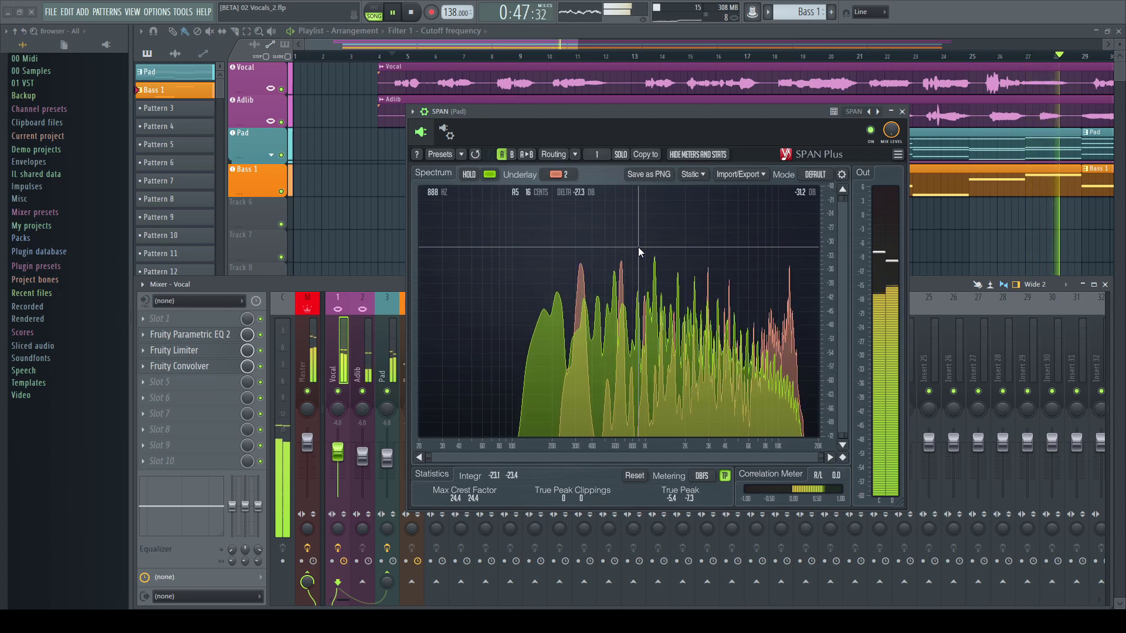
pyautogui.press('space')
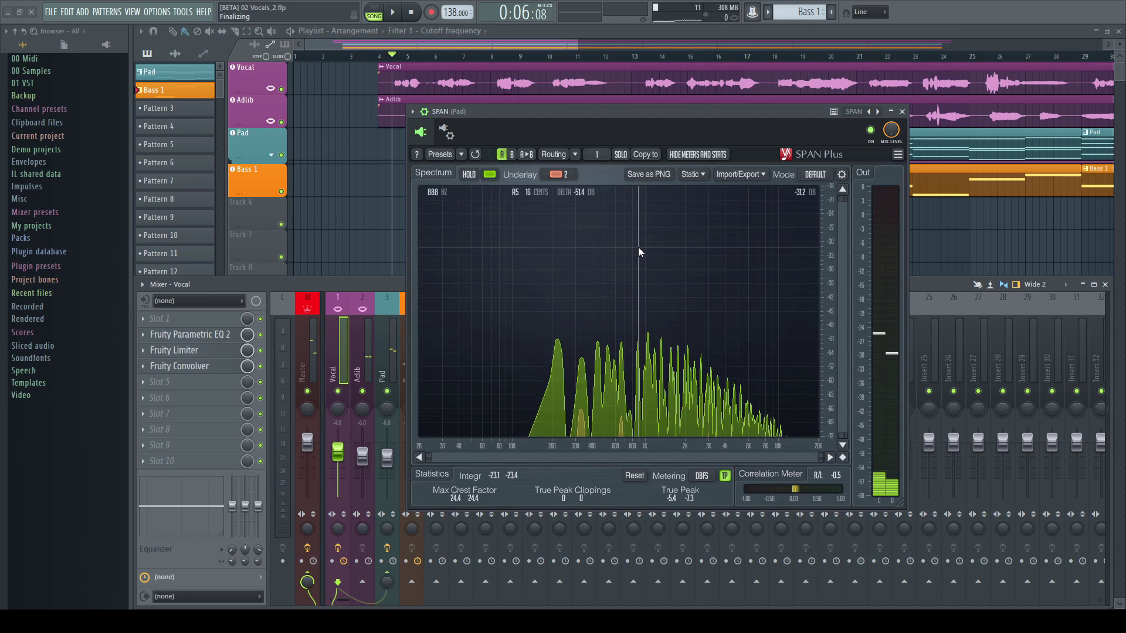
# Step: Close SPAN and remove it from slot 4 of the Pad mixer track
pyautogui.click(903, 111)
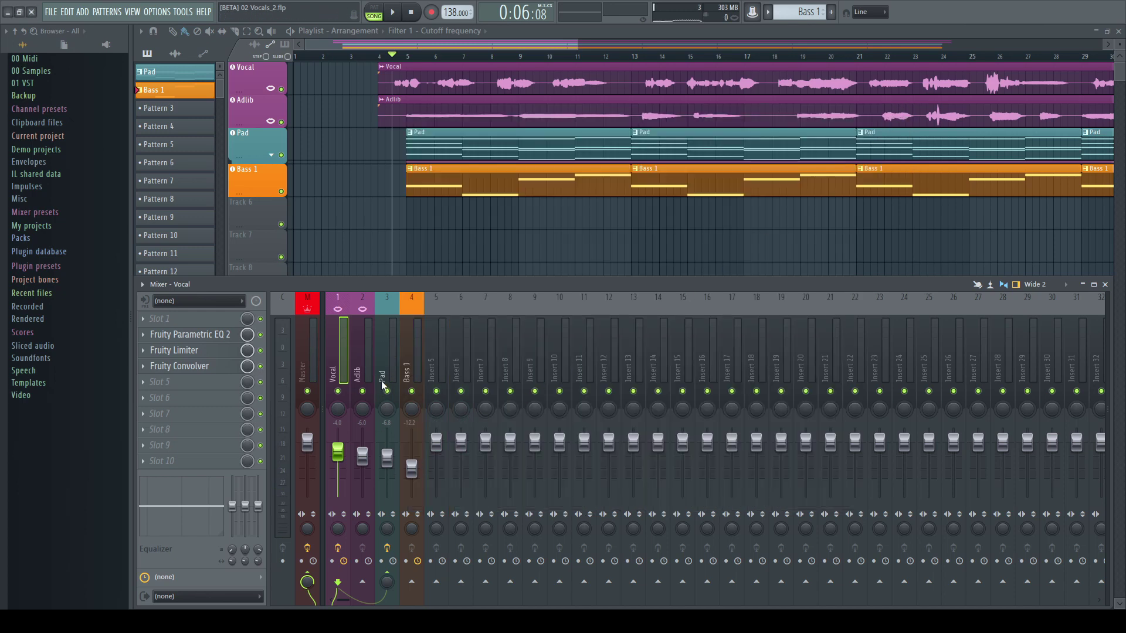
pyautogui.click(391, 351)
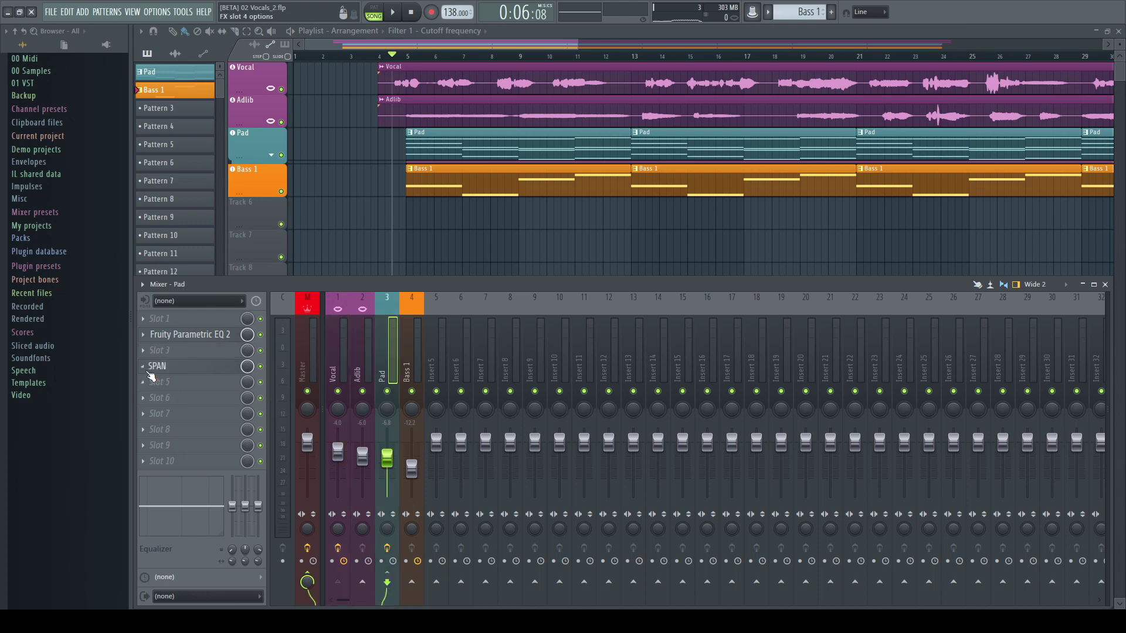
pyautogui.rightClick(150, 375)
pyautogui.click(162, 356)
# Step: Load TDR Nova from the browser's 01 VST folder into slot 5 of the Vocal mixer track
pyautogui.click(346, 365)
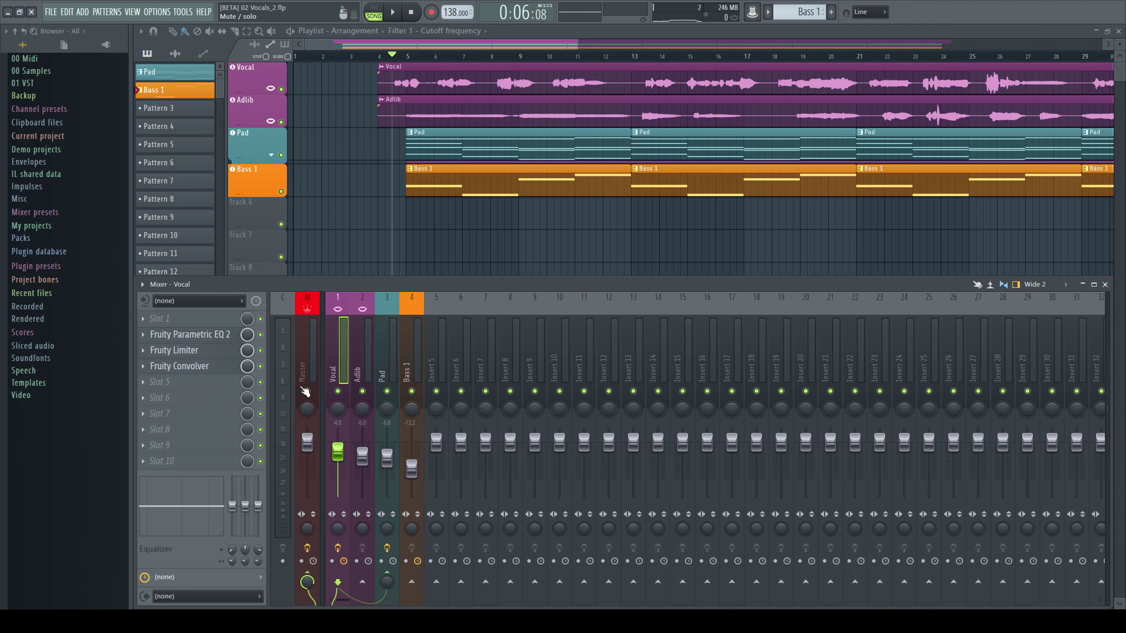
pyautogui.click(40, 85)
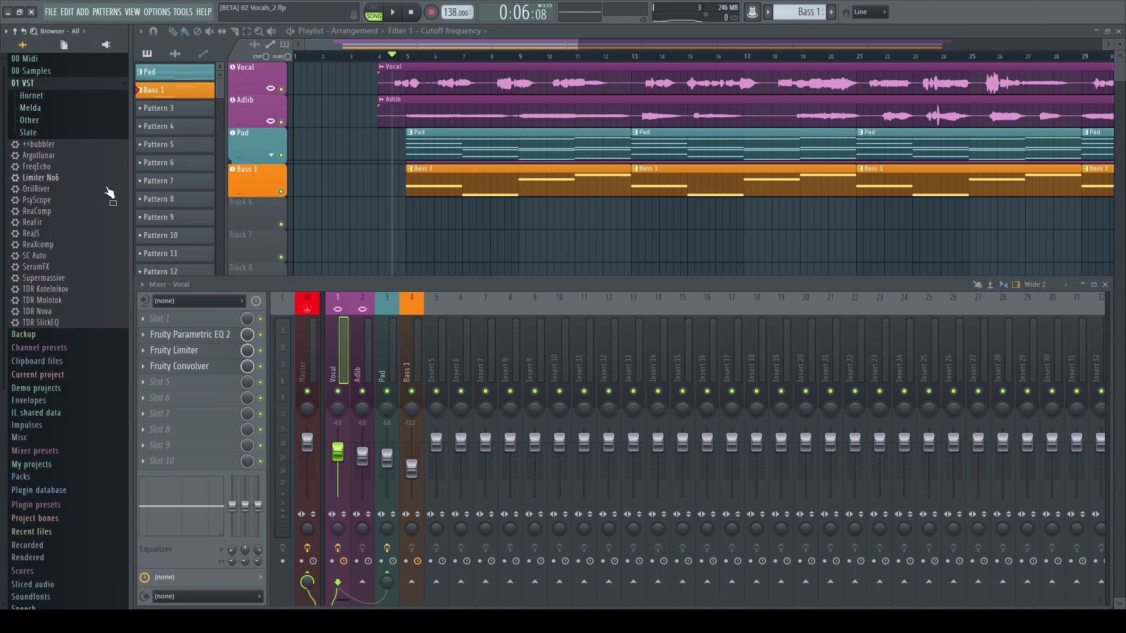
pyautogui.moveTo(55, 319); pyautogui.dragTo(129, 338)
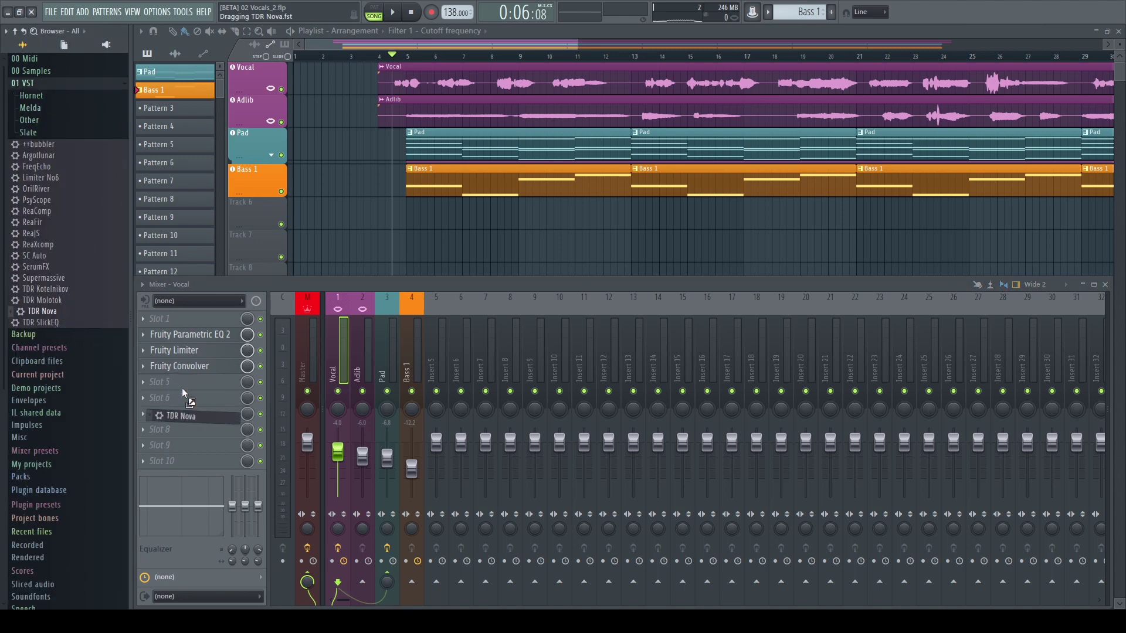
pyautogui.moveTo(182, 388); pyautogui.dragTo(189, 383)
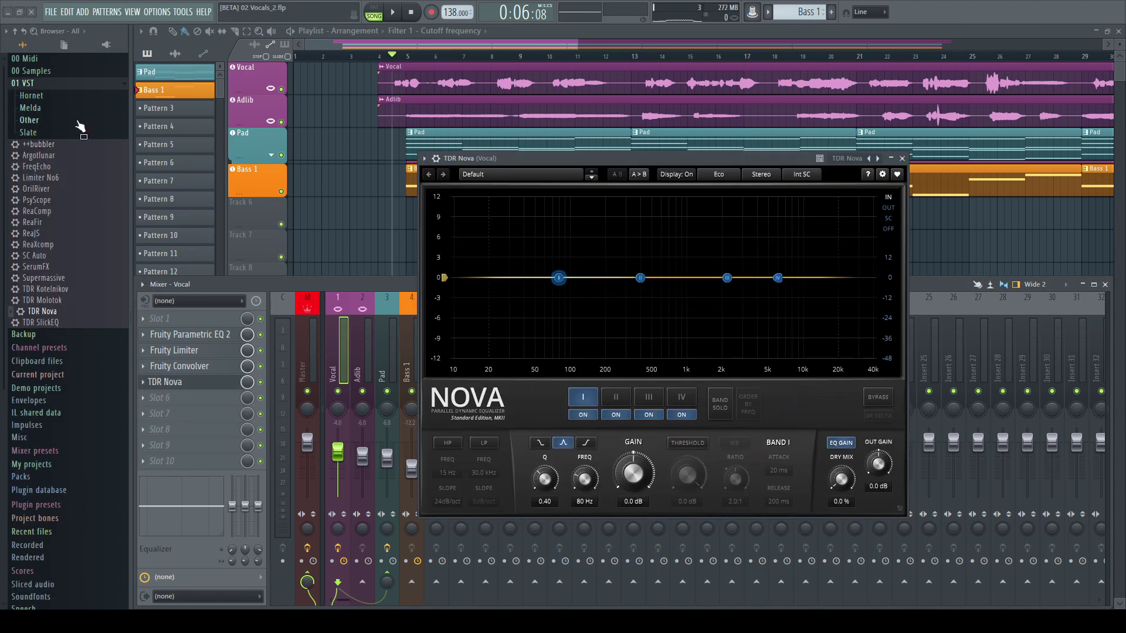
pyautogui.click(25, 44)
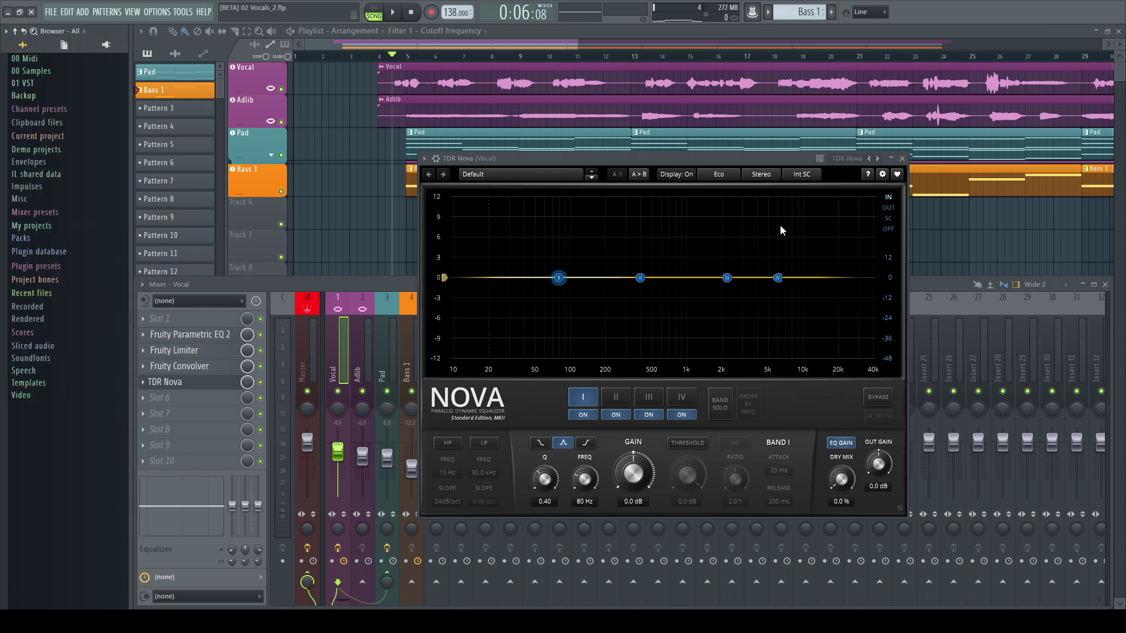
# Step: Enable TDR Nova's high-pass filter at 120 Hz and set band II's frequency to 648 Hz
pyautogui.click(448, 444)
pyautogui.moveTo(449, 474); pyautogui.dragTo(453, 445)
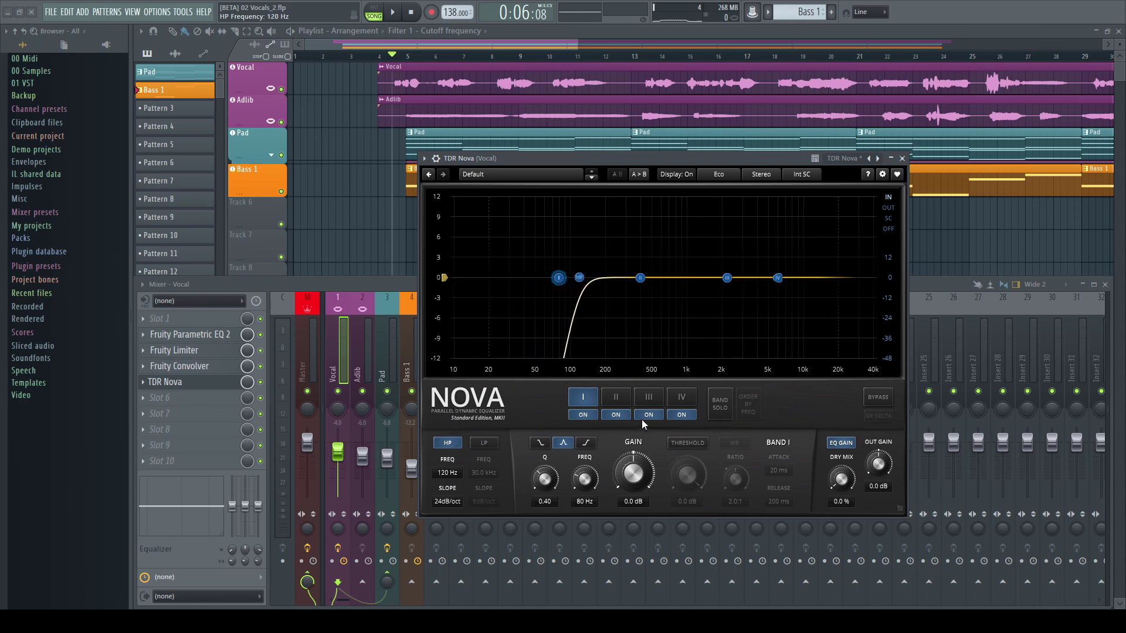
pyautogui.click(618, 397)
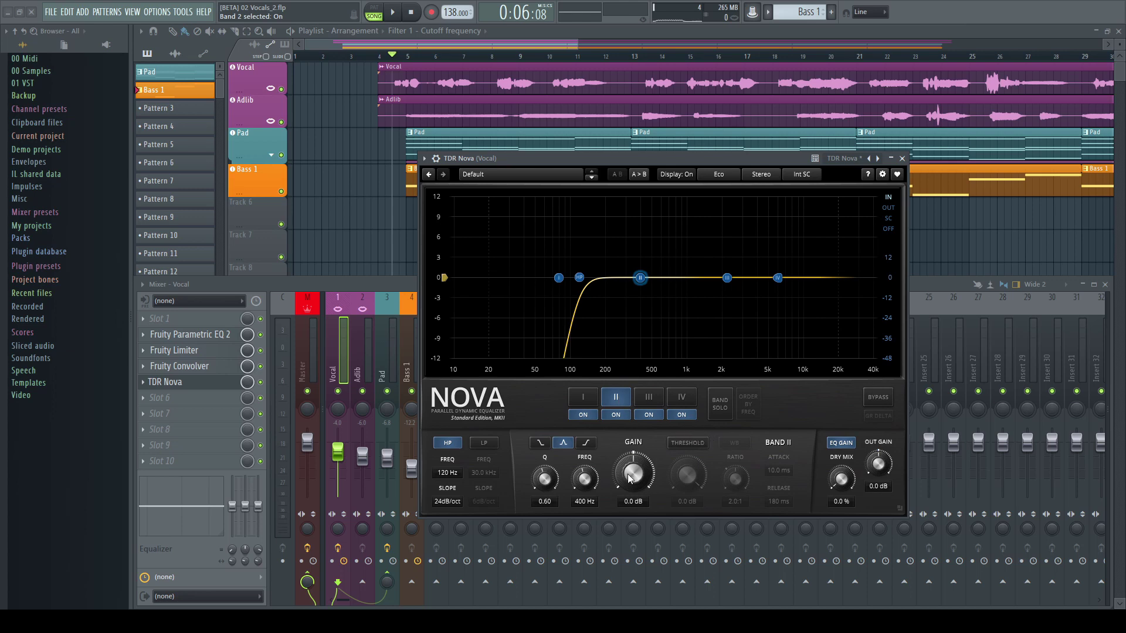
pyautogui.moveTo(586, 464); pyautogui.dragTo(586, 460)
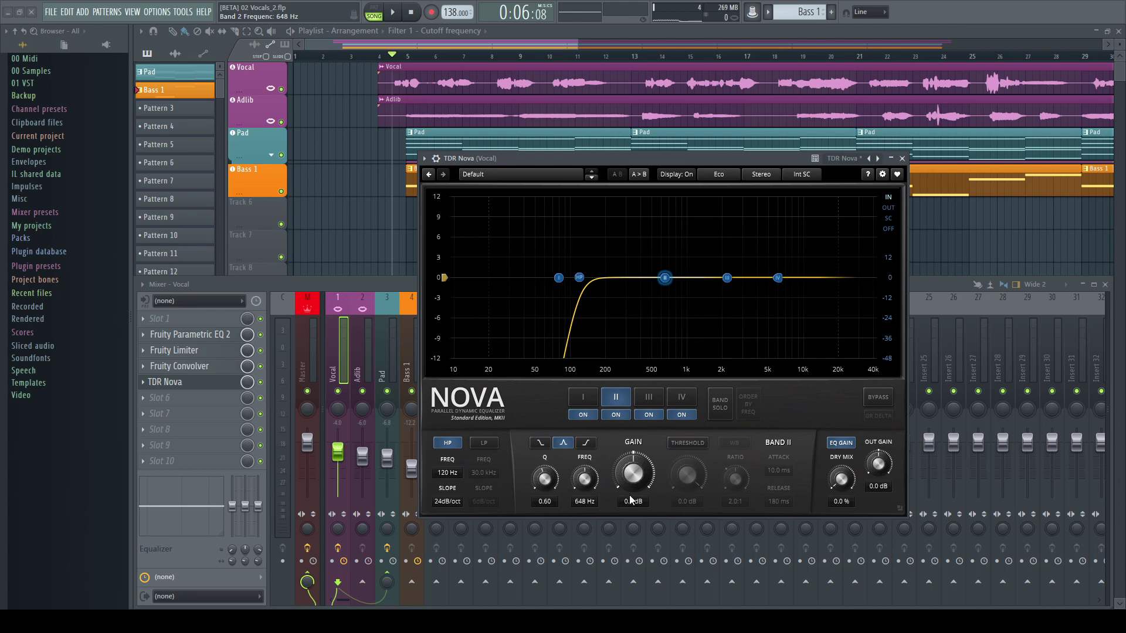
# Step: Keep band II's gain at 0.0 dB and enable its threshold with a 3.0:1 ratio and 31 ms attack
pyautogui.moveTo(627, 484)
pyautogui.mouseDown()
pyautogui.moveTo(627, 495)
pyautogui.moveTo(628, 479)
pyautogui.mouseUp()
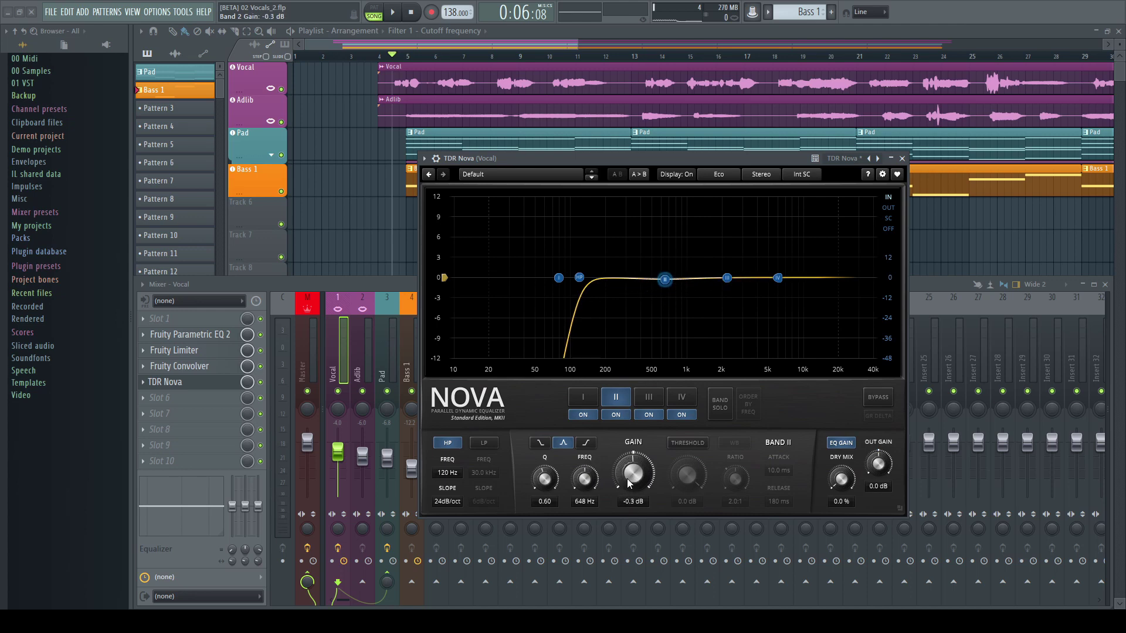
pyautogui.click(688, 443)
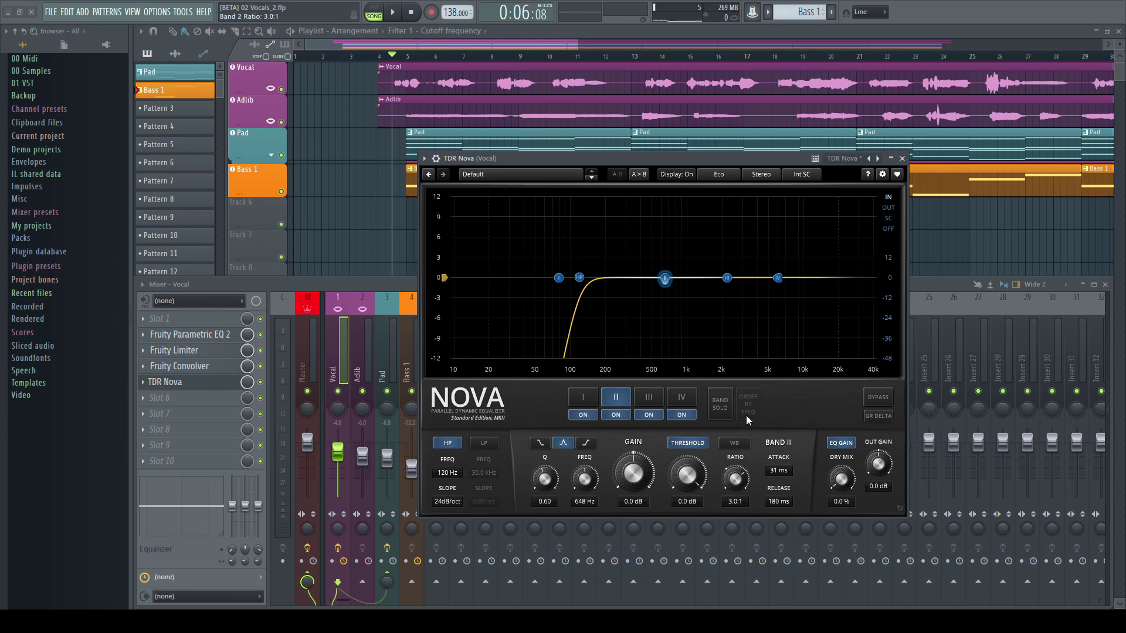
pyautogui.scroll(2, 732, 480)
# Step: Lower band II's threshold to -5.9 dB while the song plays, and audition the dynamic cut
pyautogui.press('space')
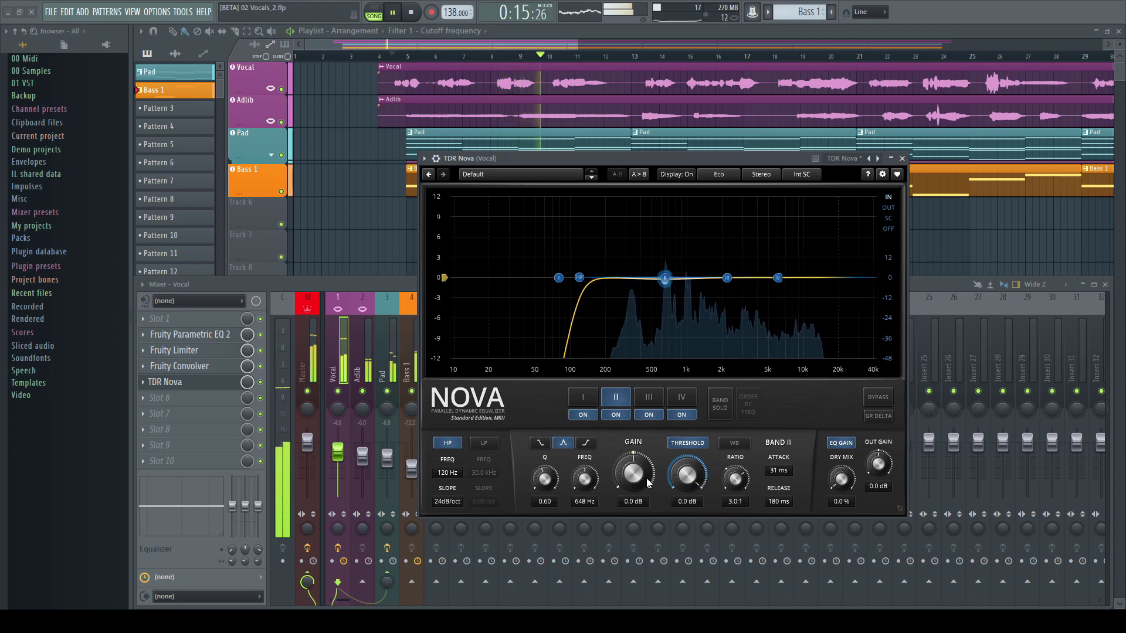
pyautogui.moveTo(685, 475); pyautogui.dragTo(685, 513)
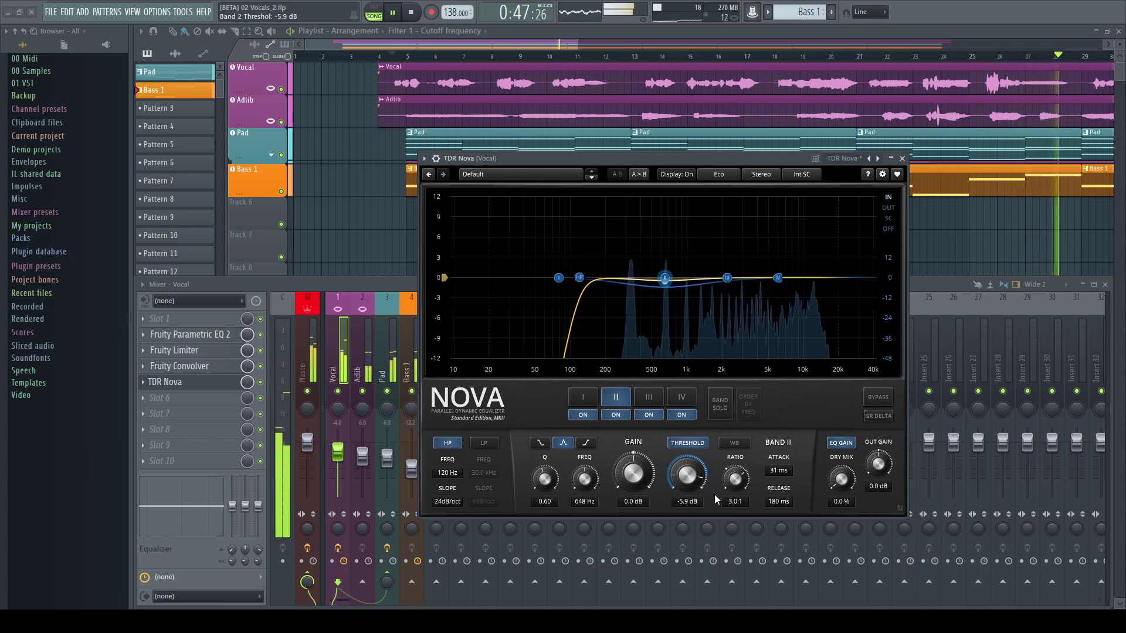
pyautogui.press('space')
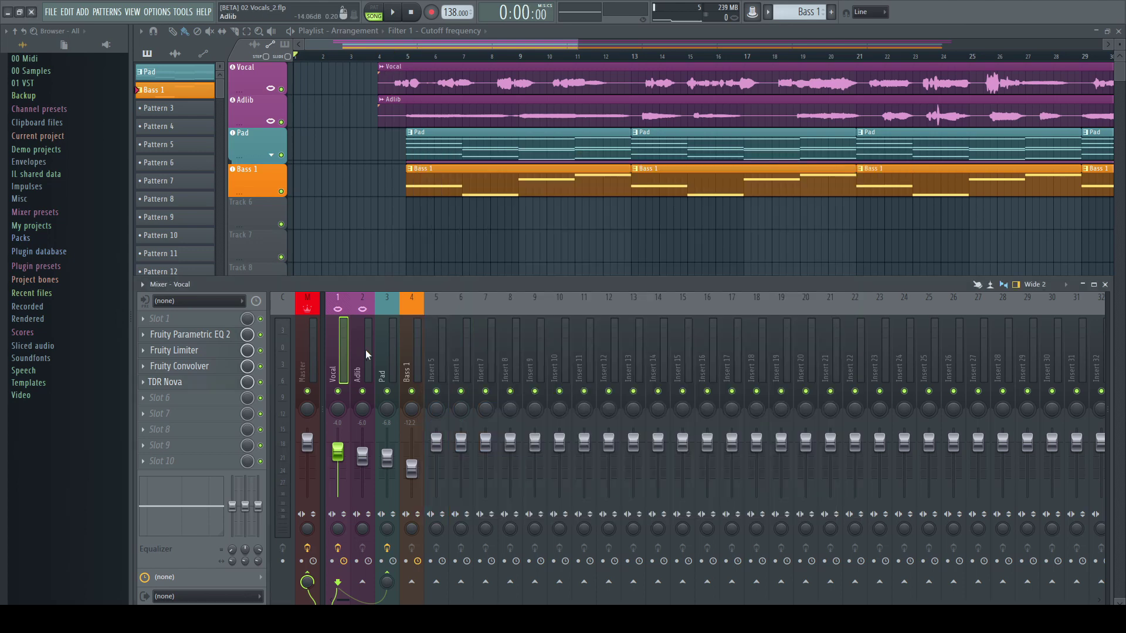
# Step: Load Fruity Limiter in slot 2 of the Adlib mixer track and set it up in COMP mode
pyautogui.click(366, 354)
pyautogui.click(148, 339)
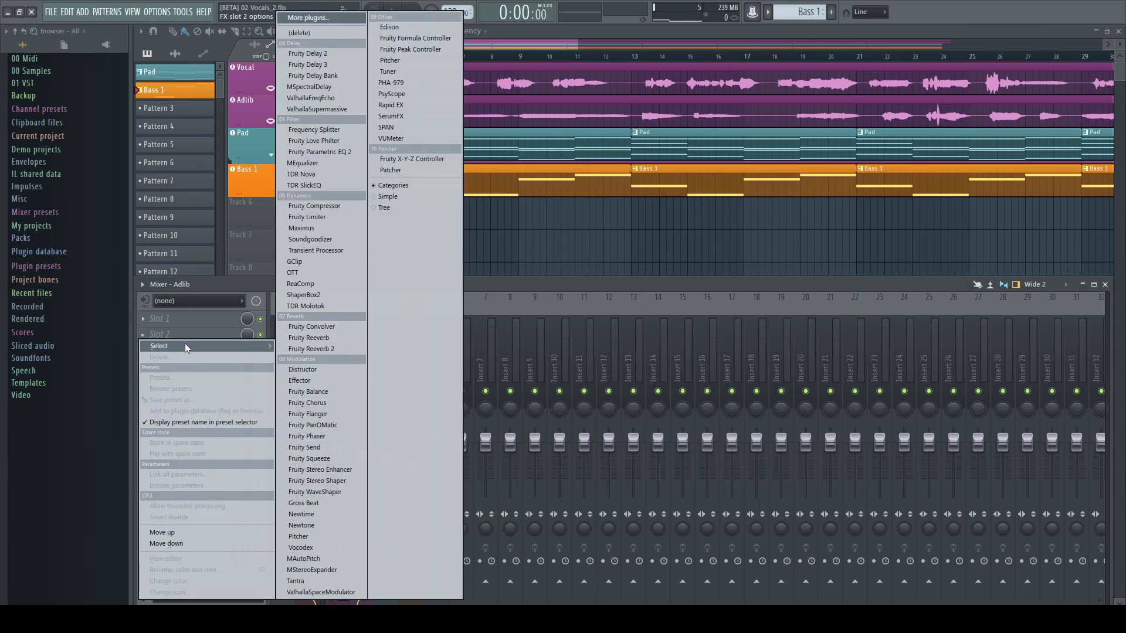
pyautogui.click(336, 216)
pyautogui.moveTo(524, 177); pyautogui.dragTo(539, 242)
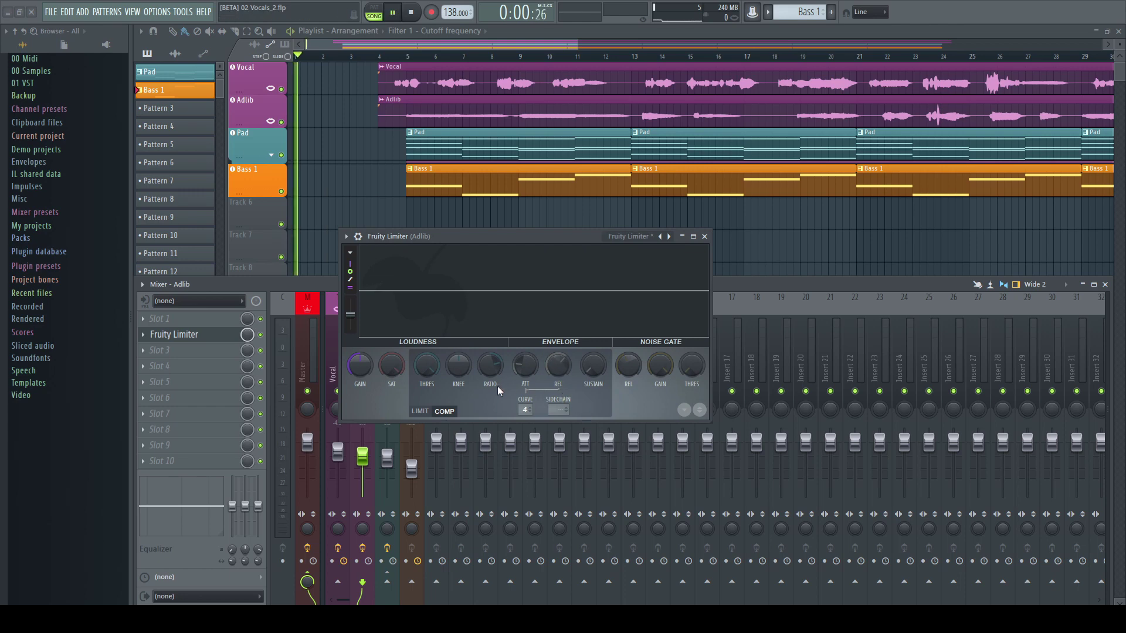
# Step: Play the song from just before bar 5 and lower the Adlib limiter's compressor threshold while listening
pyautogui.click(393, 57)
pyautogui.press('F9')
pyautogui.press('F9')
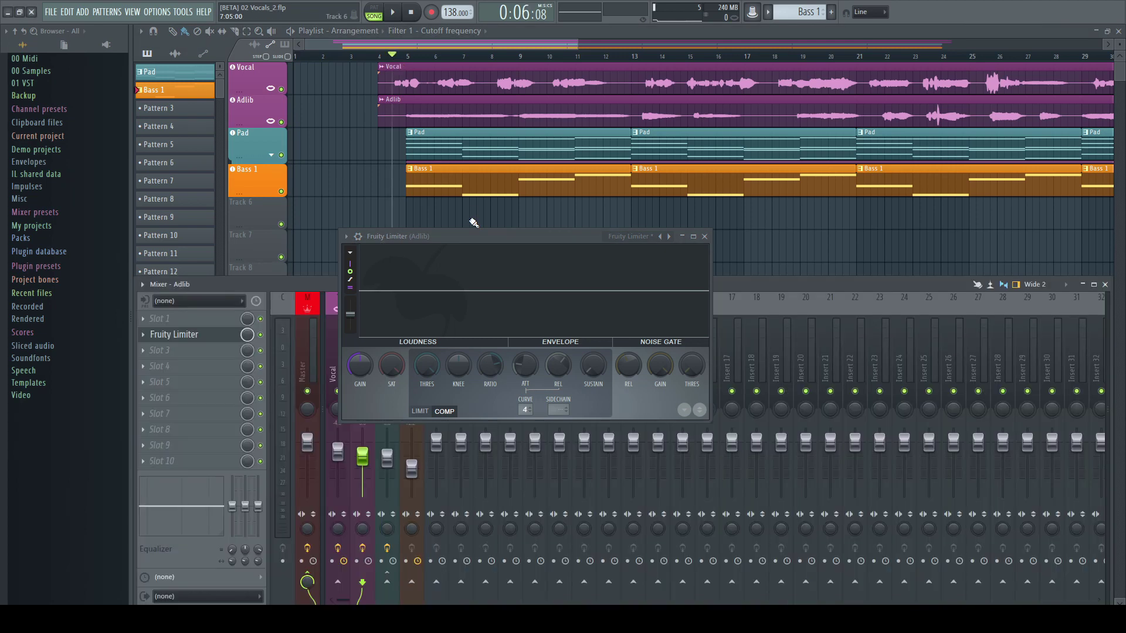
pyautogui.press('space')
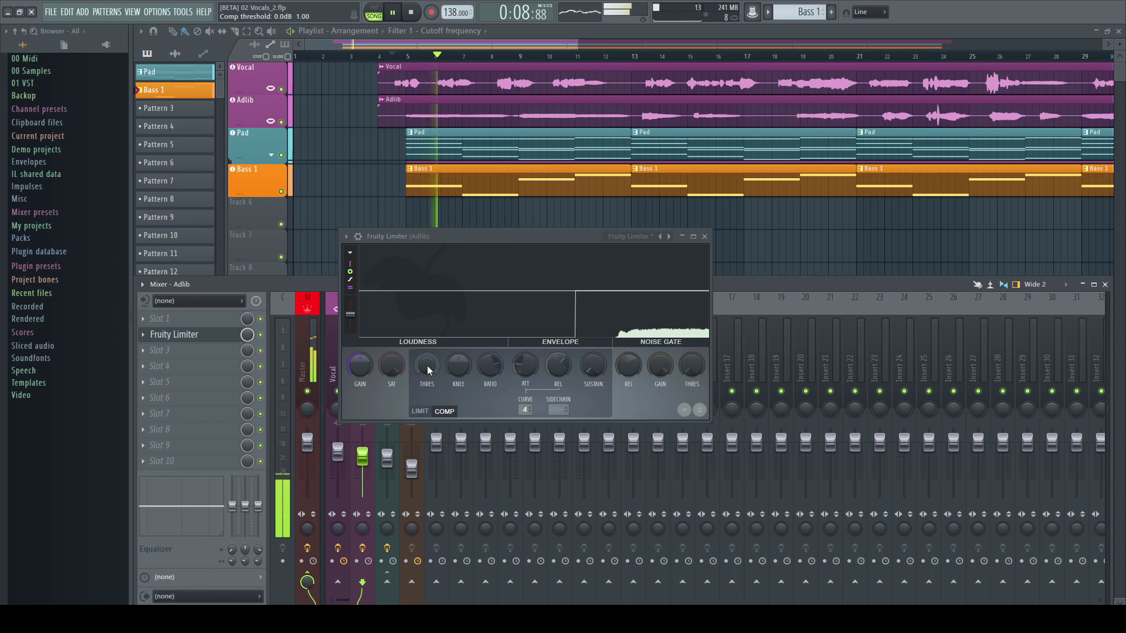
pyautogui.moveTo(428, 382); pyautogui.dragTo(428, 430)
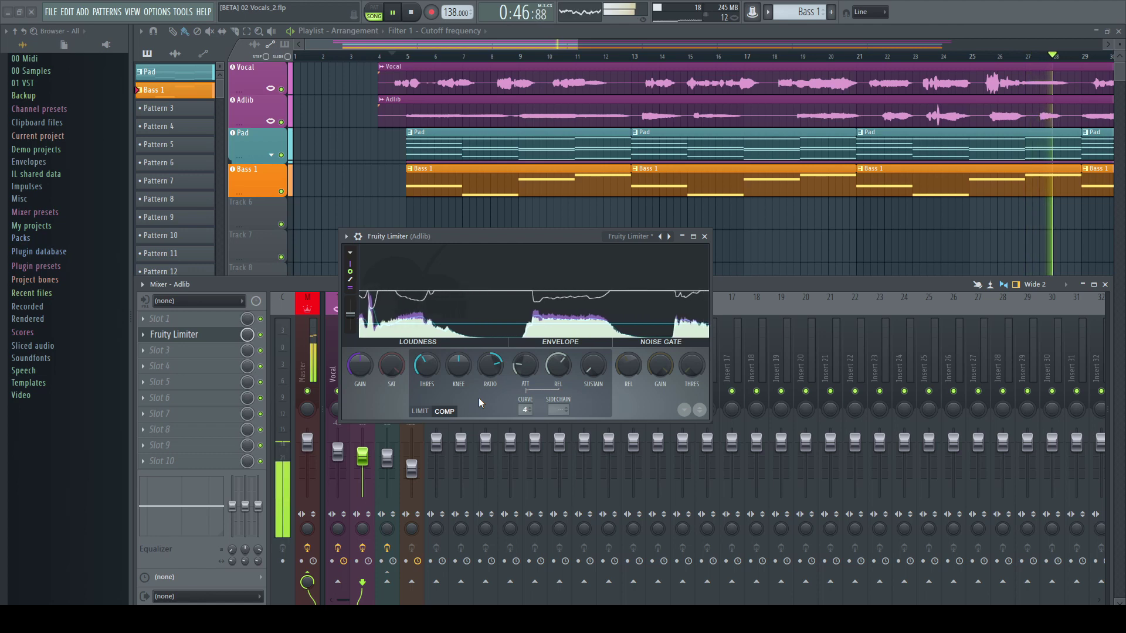
pyautogui.press('space')
pyautogui.click(704, 236)
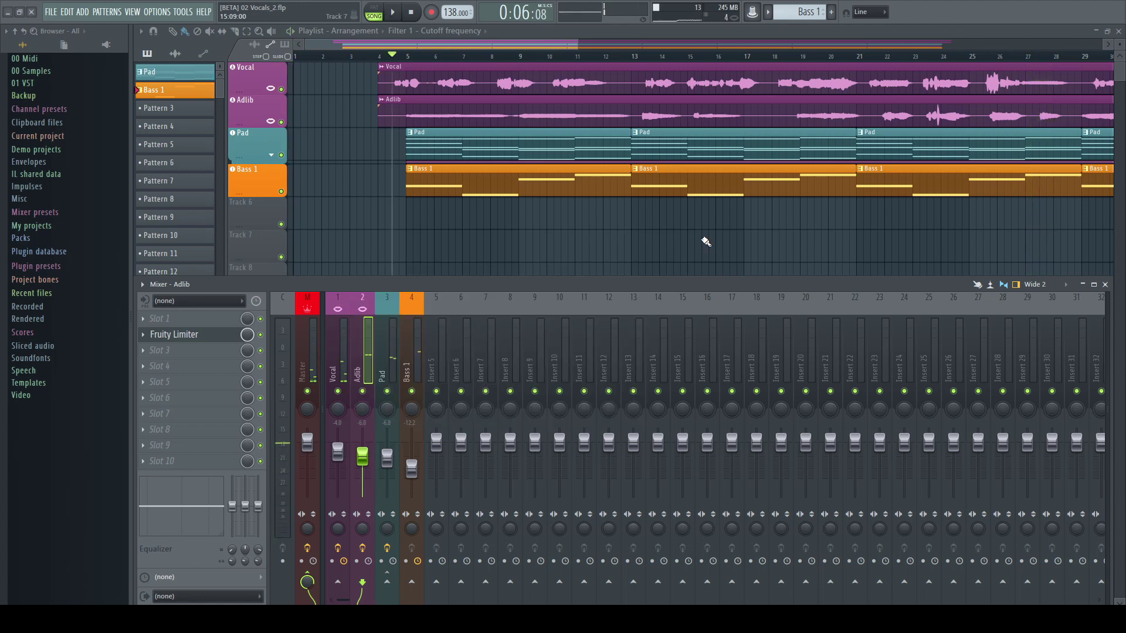
# Step: Load Fruity Convolver in slot 3 of the Adlib mixer track with the Evnt - Cathedral (Smooth) preset
pyautogui.click(144, 351)
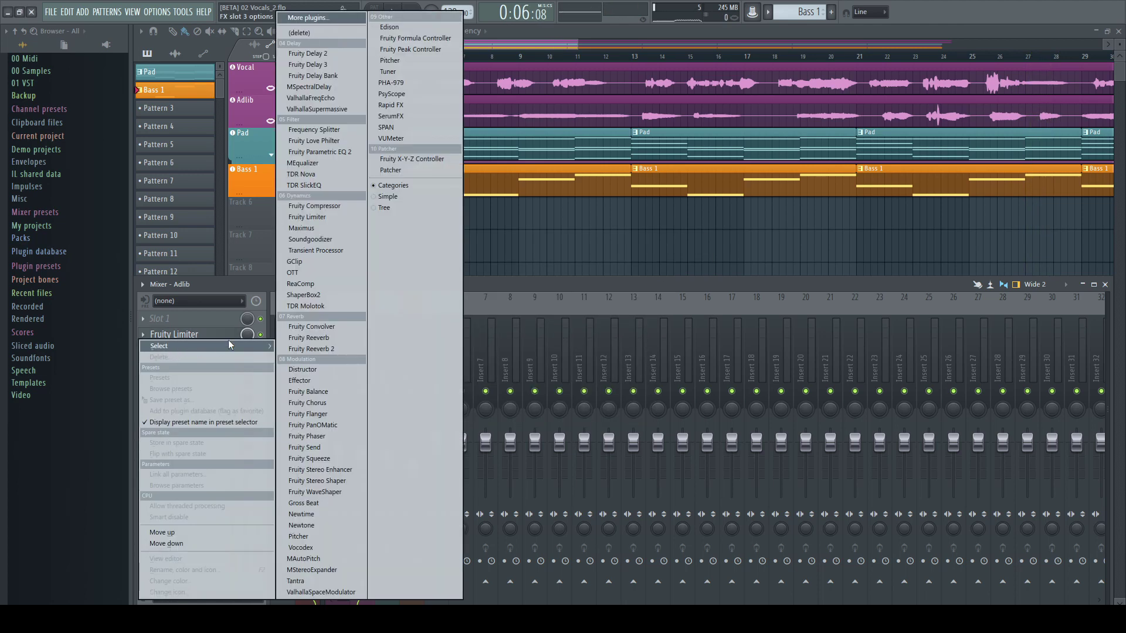
pyautogui.click(316, 328)
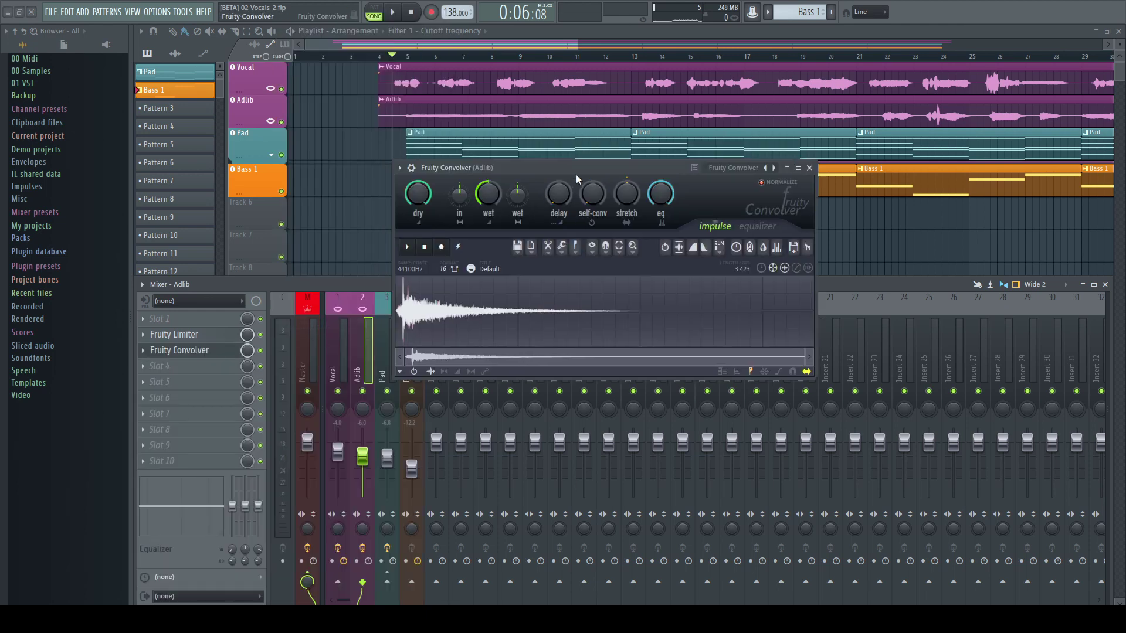
pyautogui.moveTo(576, 174); pyautogui.dragTo(596, 245)
pyautogui.click(754, 240)
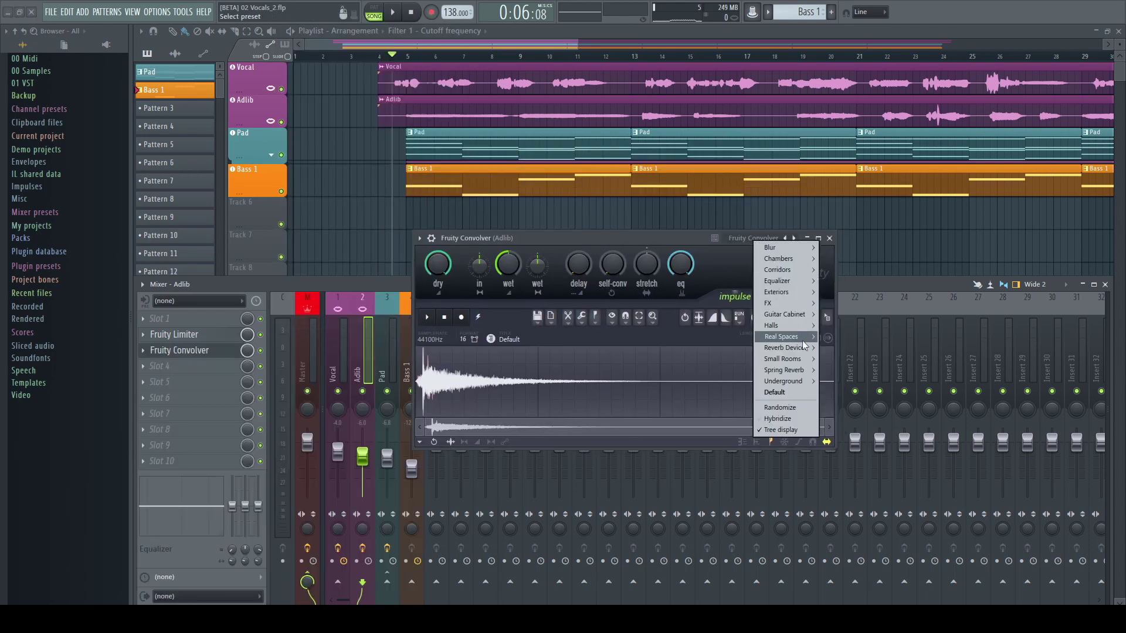
pyautogui.moveTo(804, 348)
pyautogui.click(871, 148)
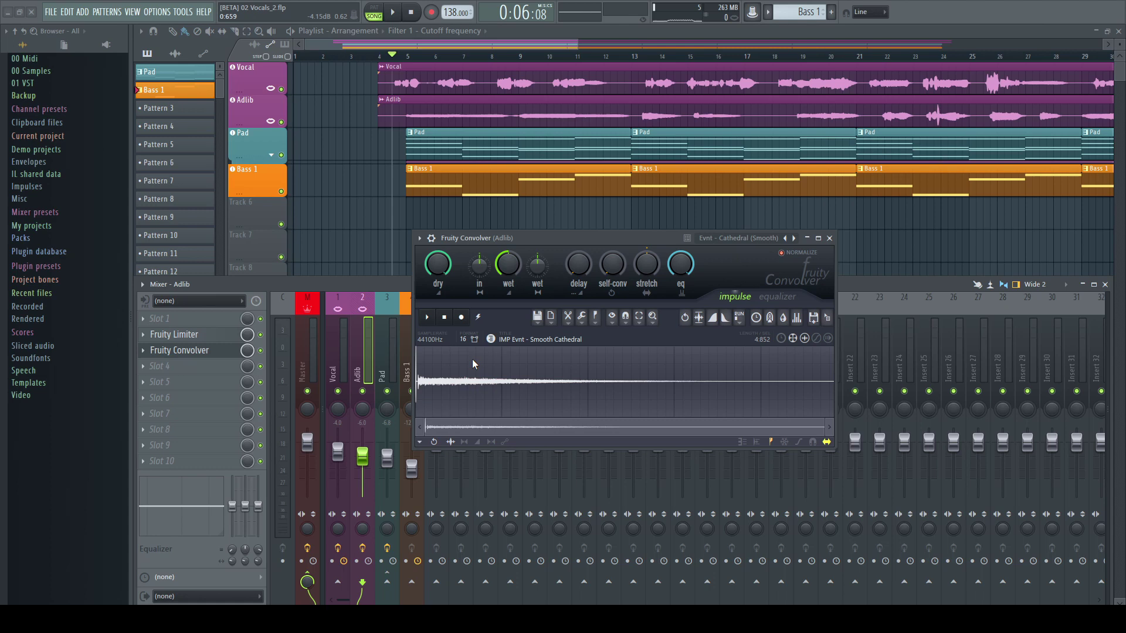
# Step: Shape the volume envelope of the Adlib convolver's impulse so the cathedral tail fades to silence about a third of the way through
pyautogui.click(484, 443)
pyautogui.moveTo(528, 405); pyautogui.dragTo(560, 416)
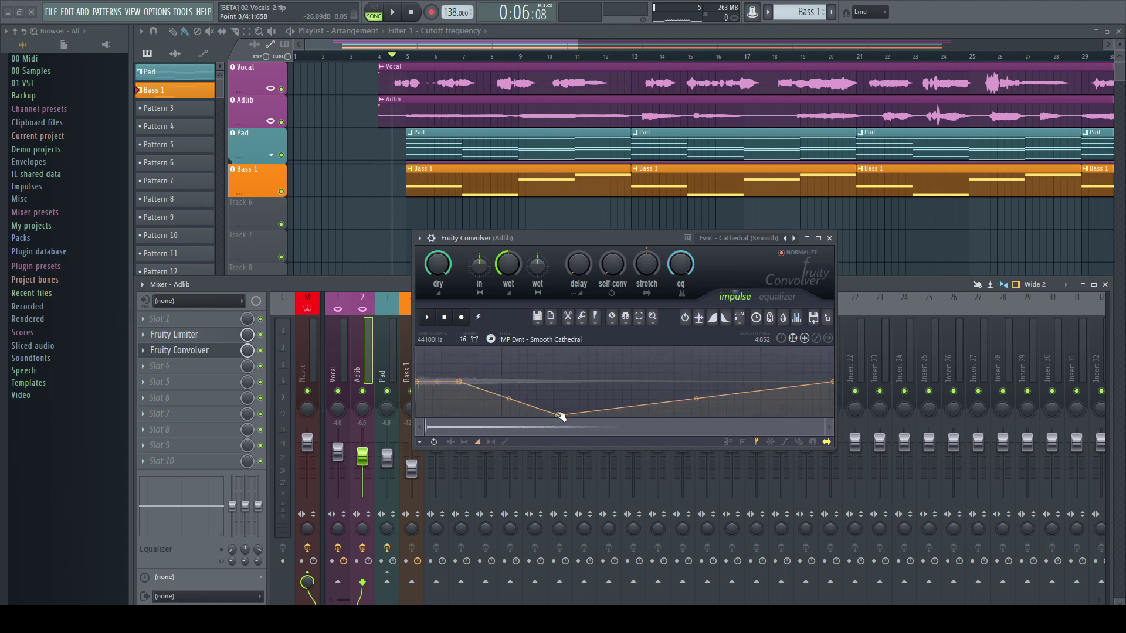
pyautogui.moveTo(835, 383); pyautogui.dragTo(586, 417)
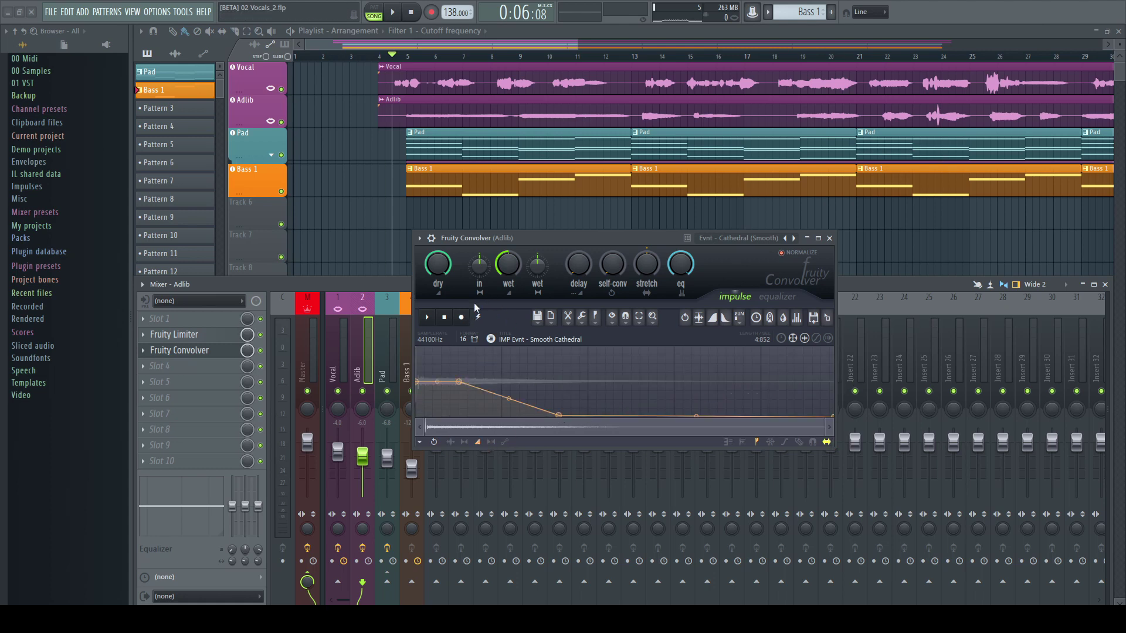
# Step: Play the song, set the Adlib convolver's wet level to -25.8 dB while listening, and close the plugin
pyautogui.press('space')
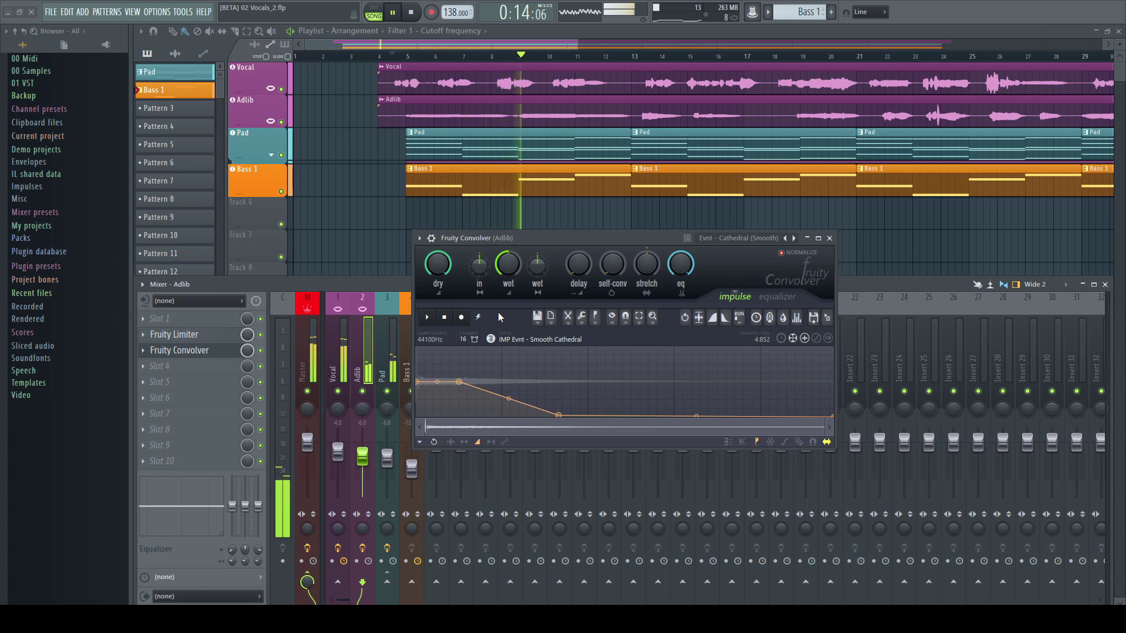
pyautogui.moveTo(509, 270)
pyautogui.mouseDown()
pyautogui.moveTo(509, 316)
pyautogui.moveTo(509, 262)
pyautogui.mouseUp()
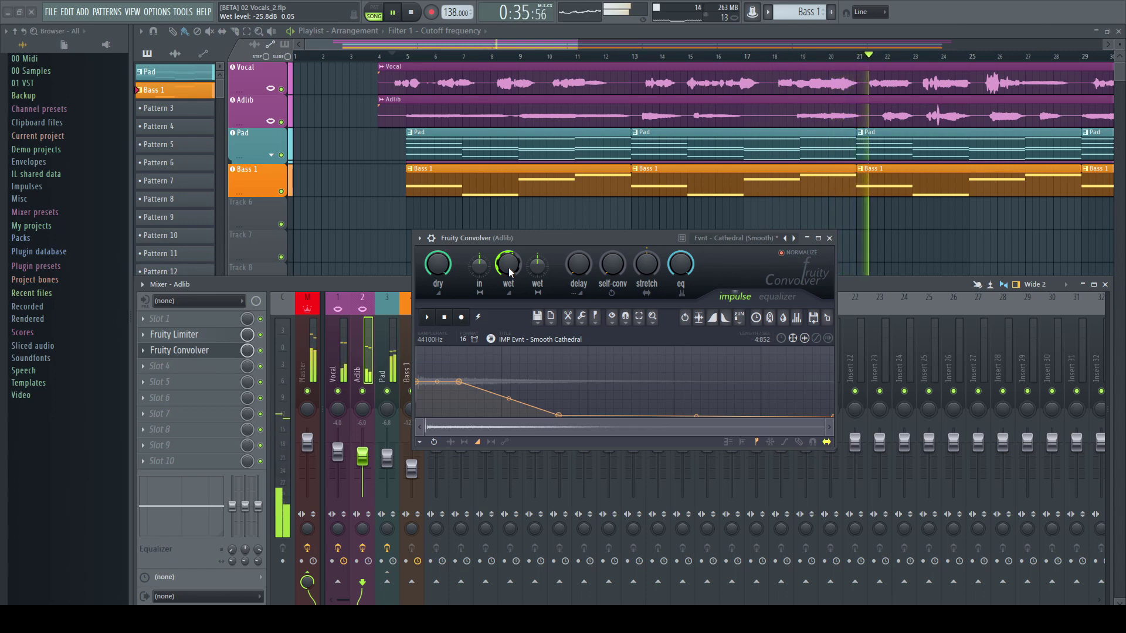
pyautogui.press('space')
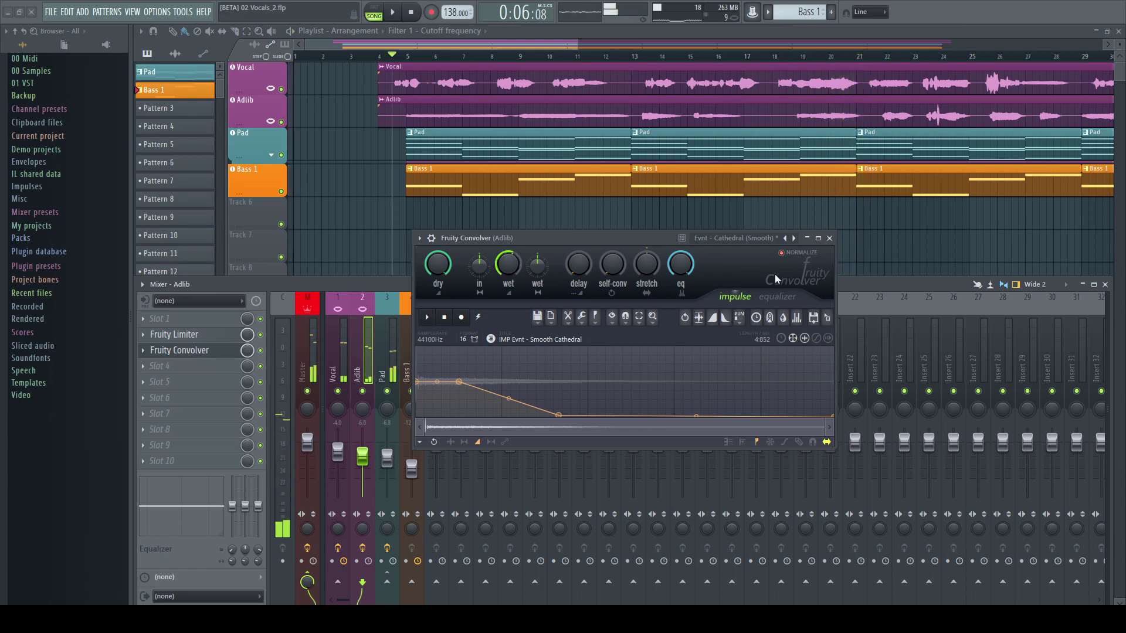
pyautogui.click(830, 238)
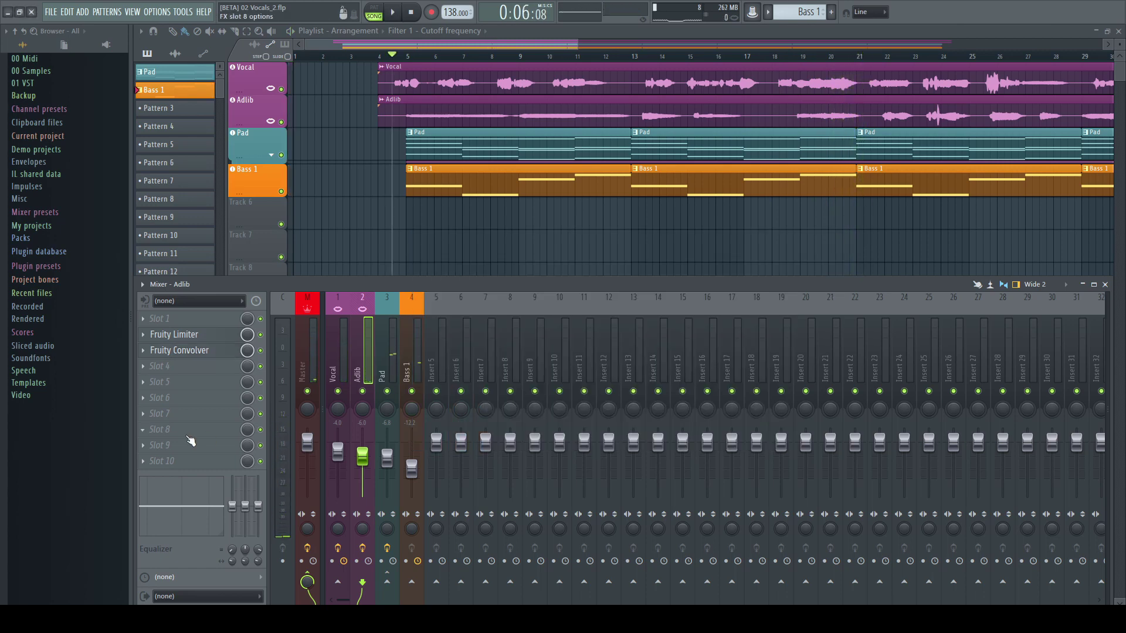
# Step: Load Fruity Parametric EQ 2 in slot 4 of the Adlib mixer track and move its window over the mixer
pyautogui.click(143, 368)
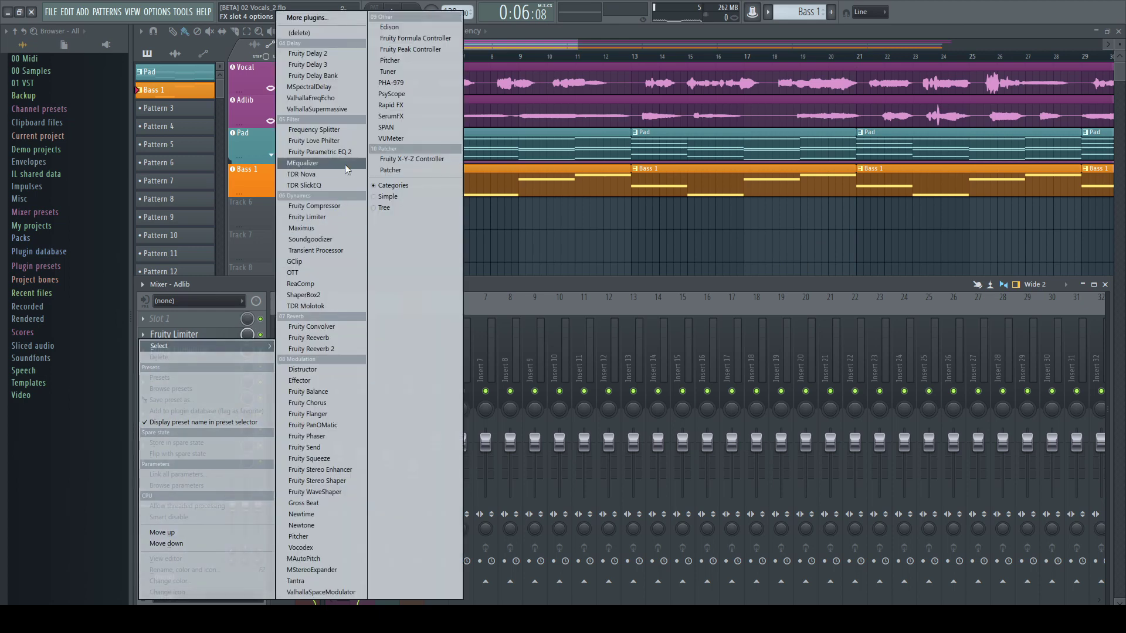
pyautogui.click(322, 152)
pyautogui.moveTo(239, 83); pyautogui.dragTo(614, 226)
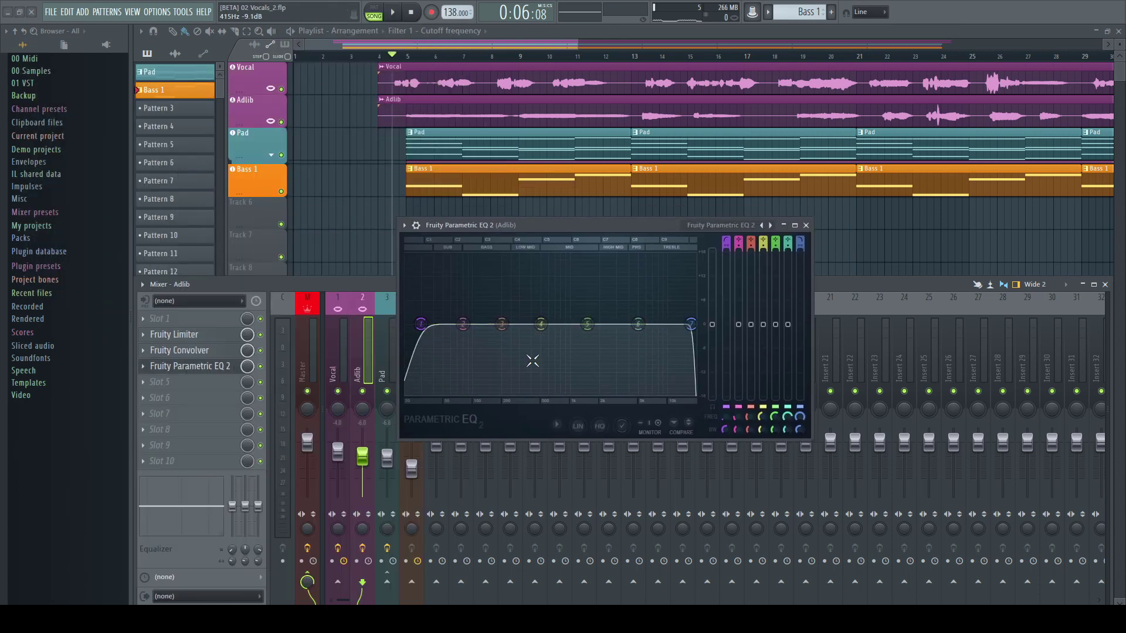
# Step: While the song plays, raise the Adlib EQ's band 1 high-pass to about 278 Hz and cut the low mids slightly with band 4
pyautogui.press('space')
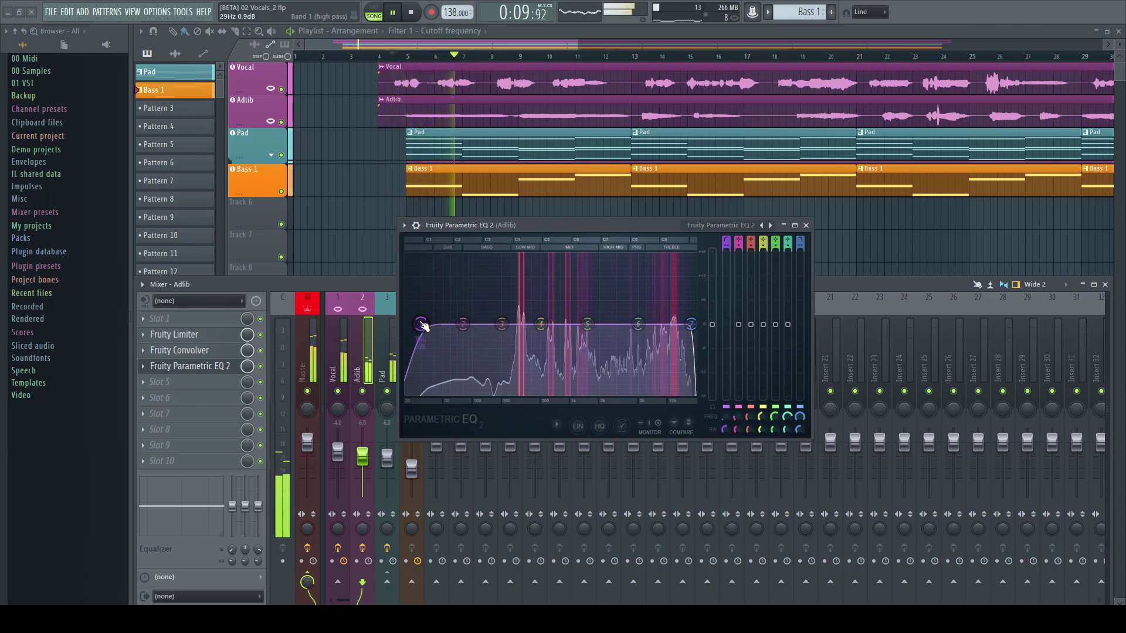
pyautogui.moveTo(422, 325); pyautogui.dragTo(516, 324)
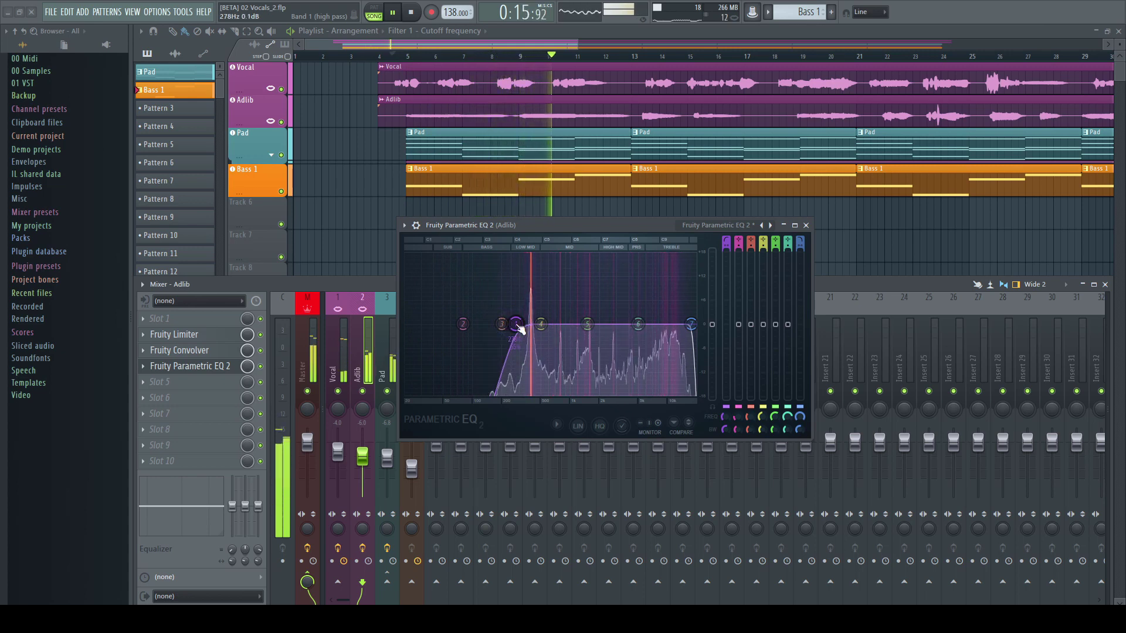
pyautogui.moveTo(541, 324); pyautogui.dragTo(532, 339)
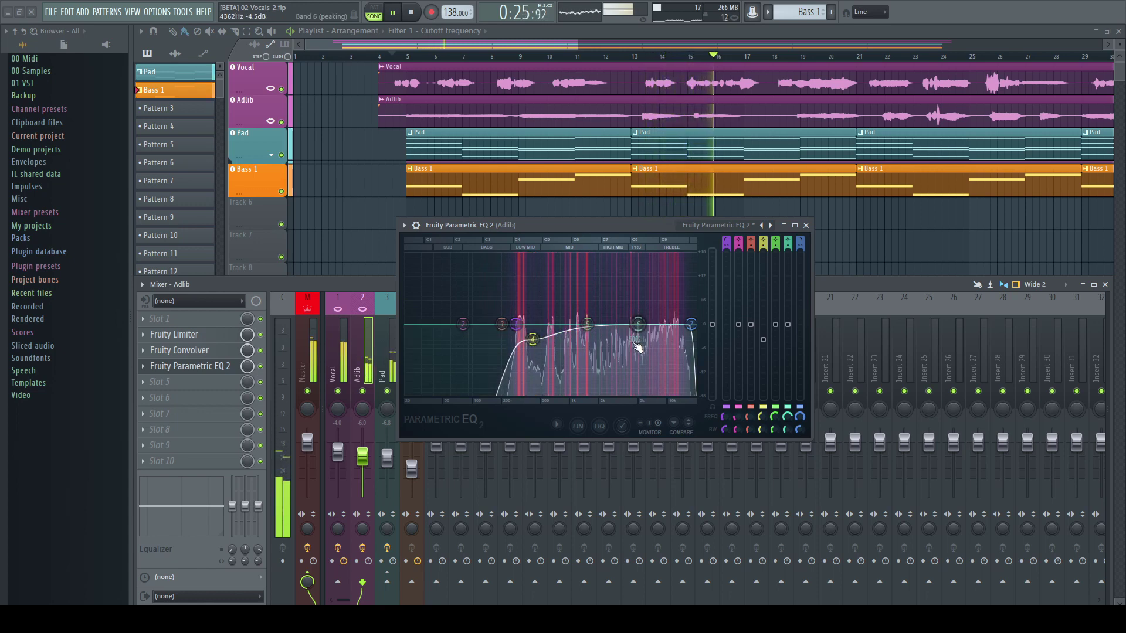
# Step: Boost the Adlib's upper range slightly with EQ band 6, audition the change, and close the equalizer
pyautogui.moveTo(638, 332); pyautogui.dragTo(643, 316)
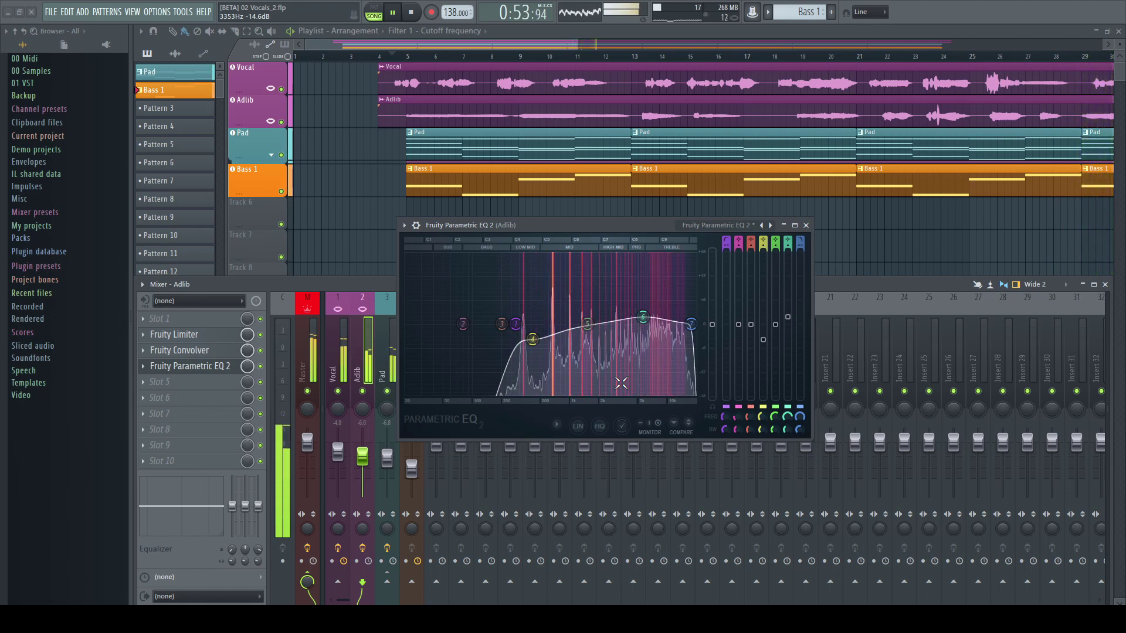
pyautogui.press('space')
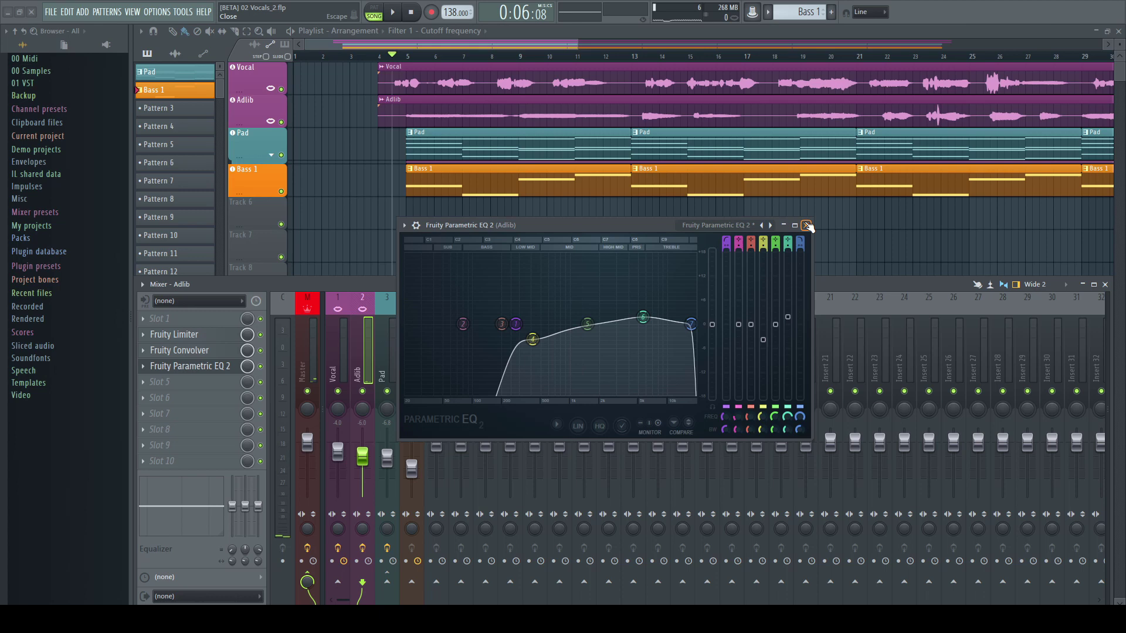
pyautogui.click(807, 226)
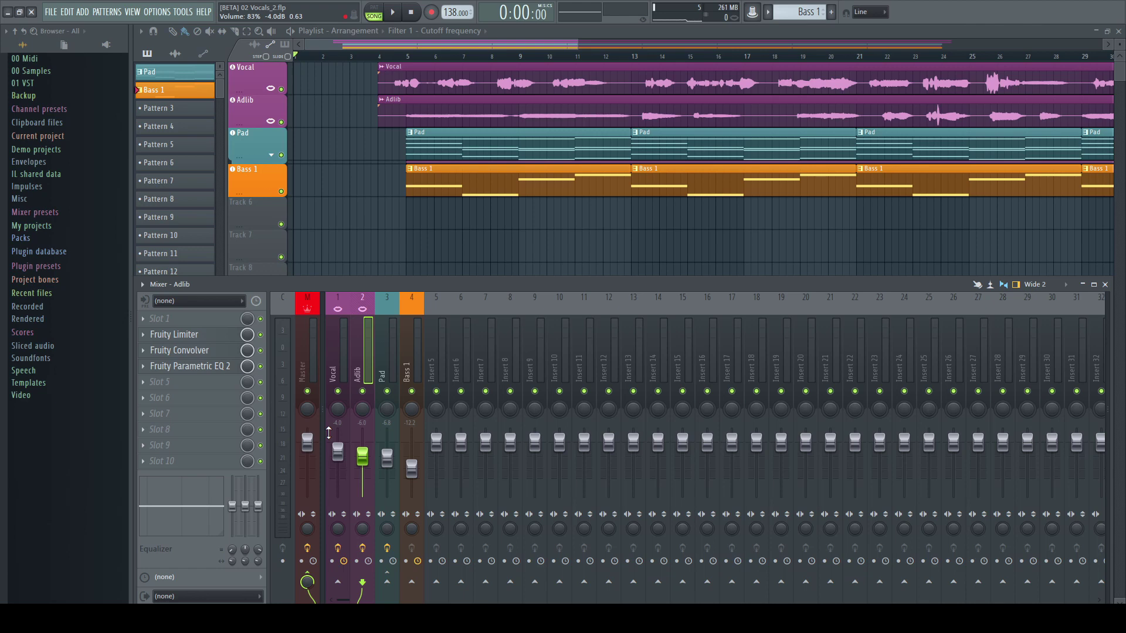
# Step: Sidechain the Adlib mixer track to the Pad track and load Patcher in slot 4 of the Pad track
pyautogui.rightClick(387, 583)
pyautogui.click(413, 582)
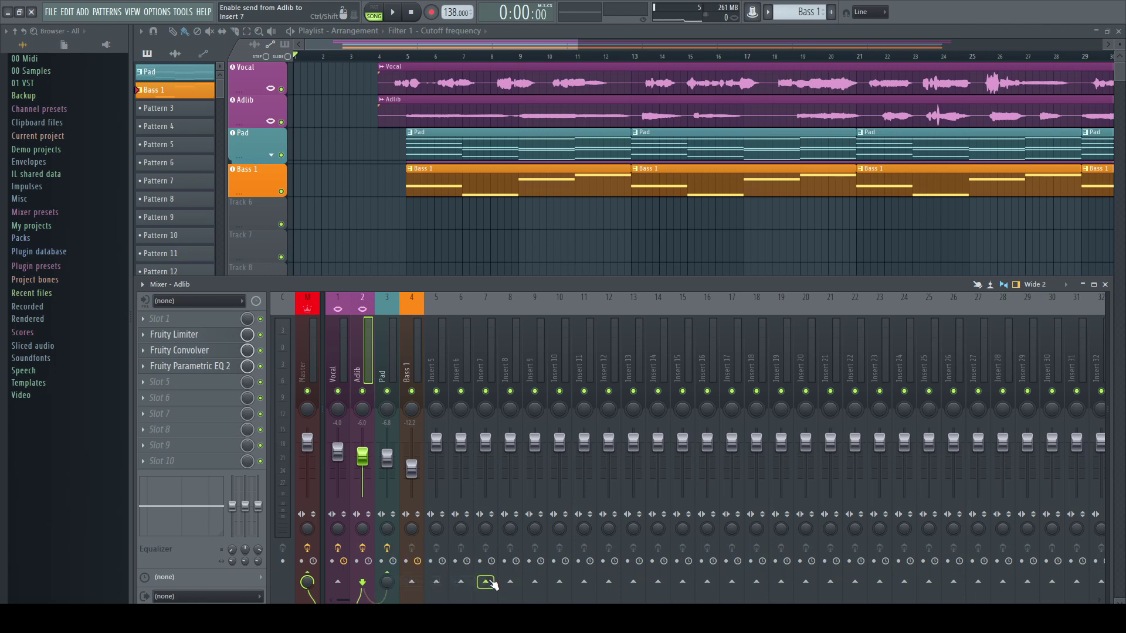
pyautogui.click(395, 369)
pyautogui.click(139, 366)
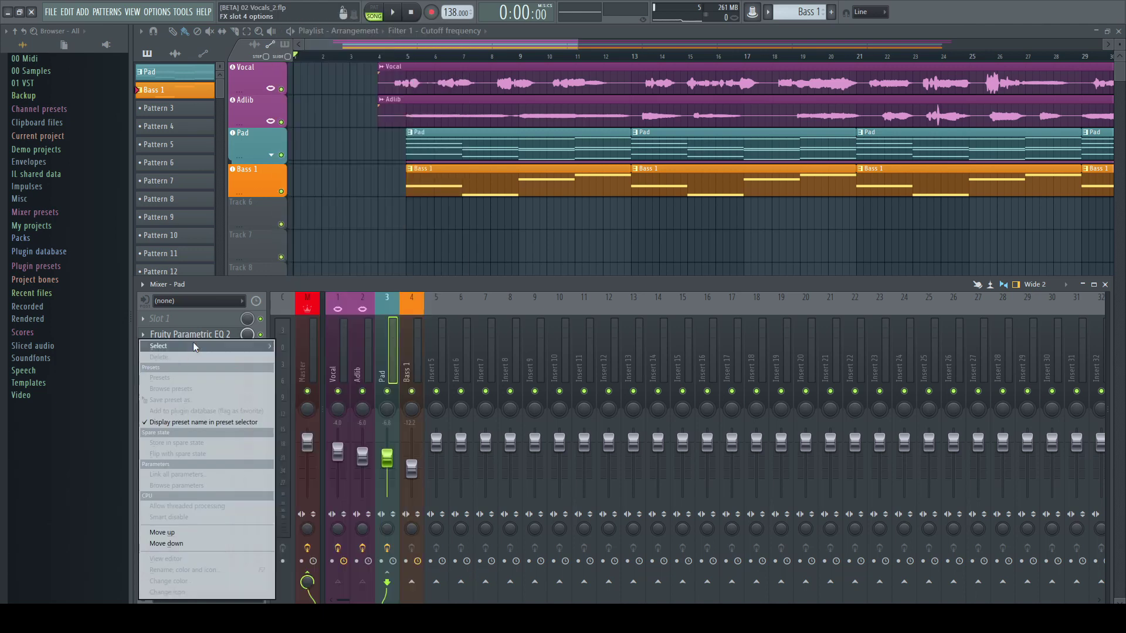
pyautogui.click(422, 192)
# Step: Add Fruity Limiter between Patcher's FL Studio input and output, and enable an extra audio input on it for sidechaining
pyautogui.press('F8')
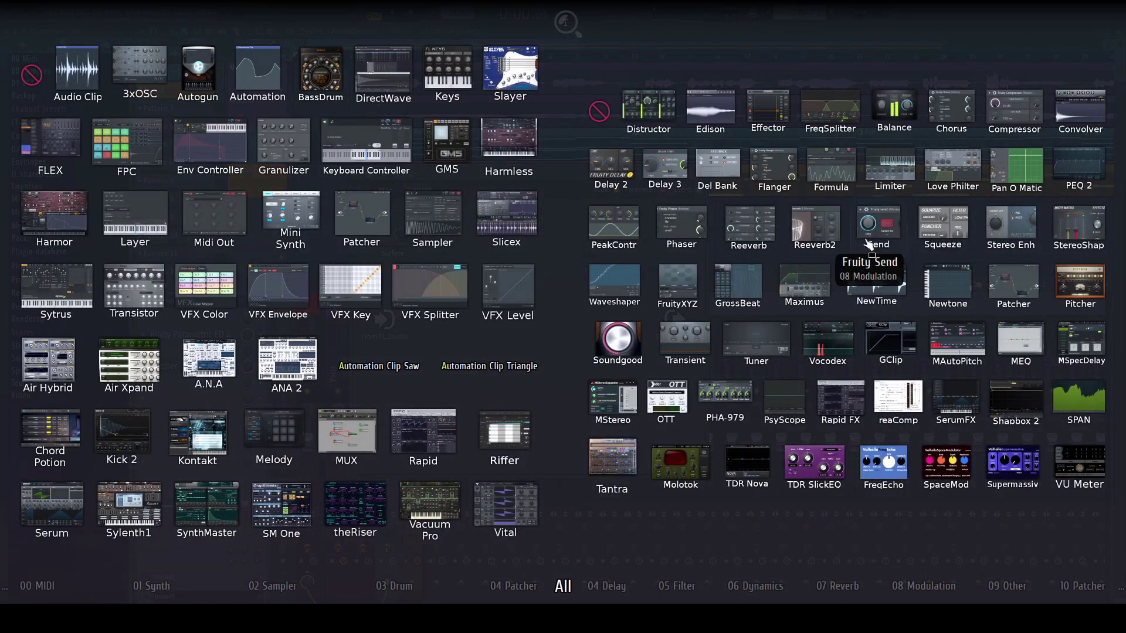
pyautogui.moveTo(890, 170); pyautogui.dragTo(531, 291)
pyautogui.rightClick(532, 280)
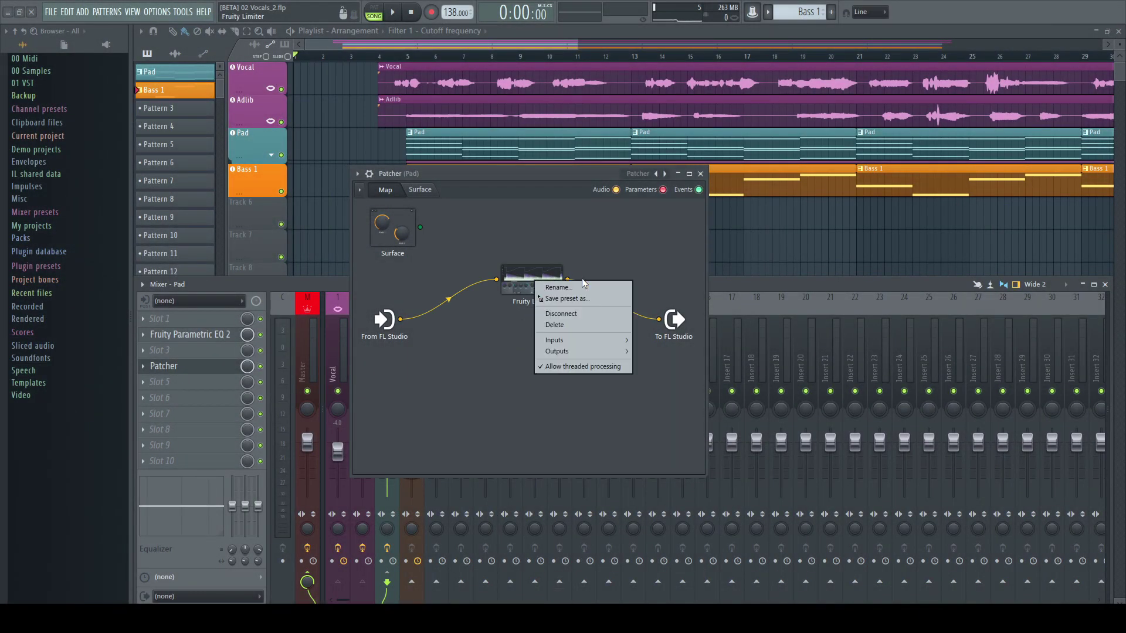
pyautogui.click(720, 373)
# Step: Enable additional audio outputs for the sidechain signals on Patcher's From FL Studio module
pyautogui.rightClick(385, 319)
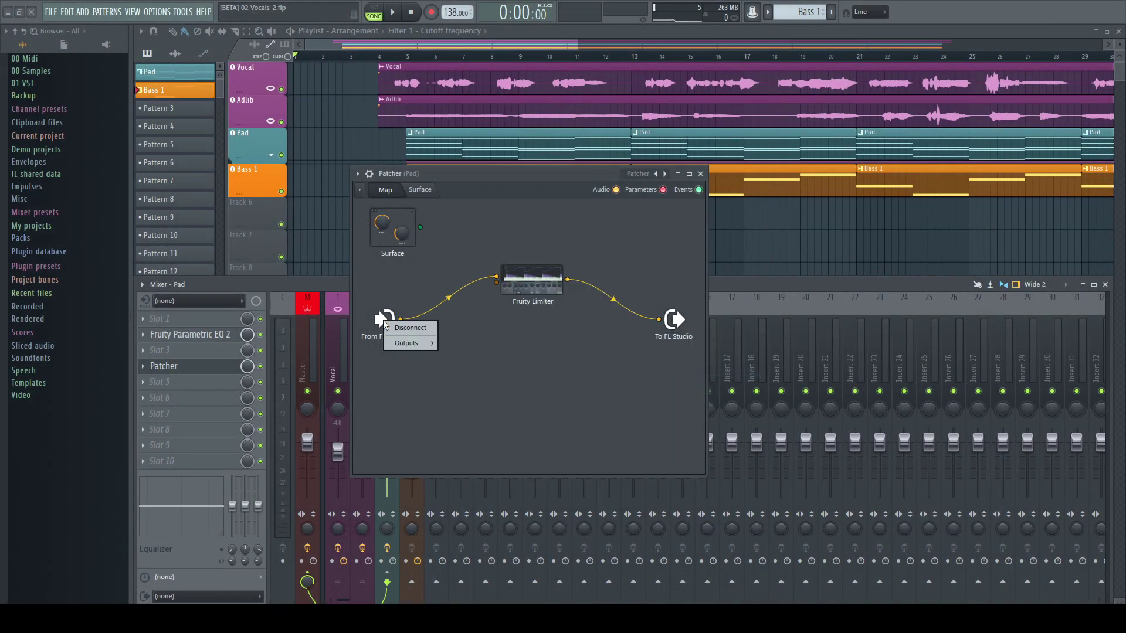
pyautogui.moveTo(409, 343)
pyautogui.moveTo(460, 343)
pyautogui.click(496, 403)
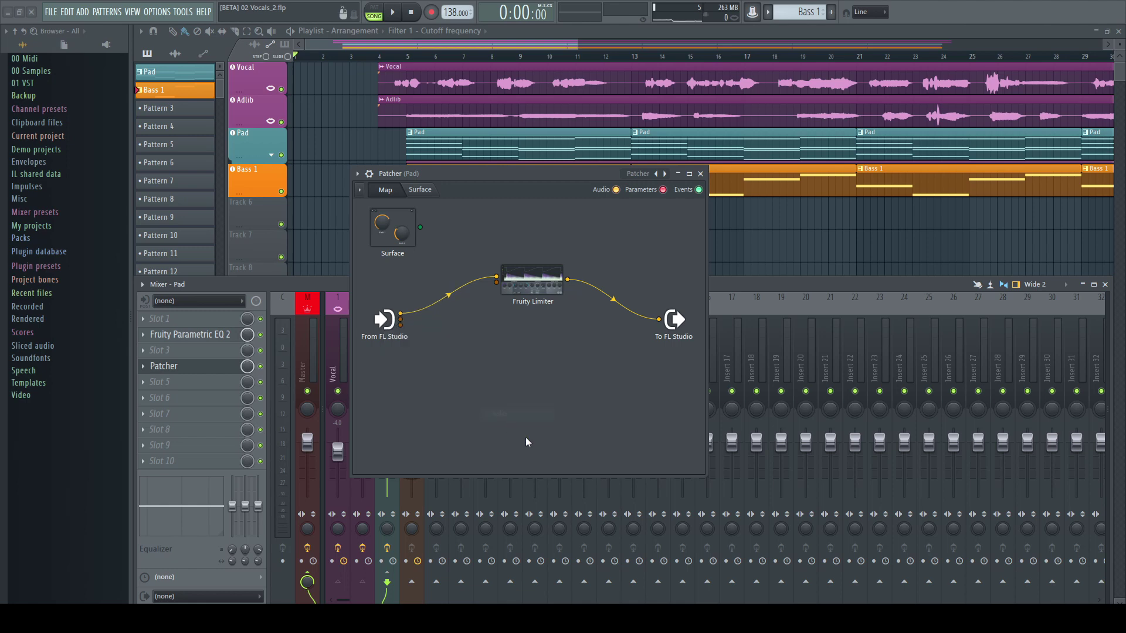
# Step: Open the Fruity Limiter in Patcher, set its COMP sidechain input to 1, and lower the ratio
pyautogui.doubleClick(536, 292)
pyautogui.click(603, 401)
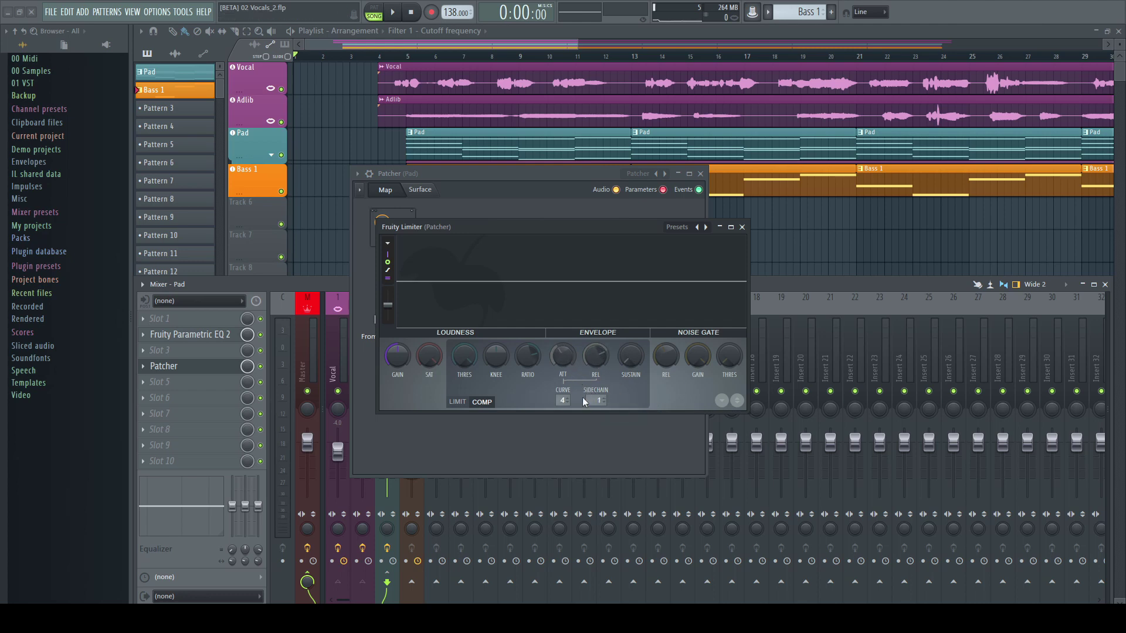
pyautogui.moveTo(527, 356); pyautogui.dragTo(528, 365)
# Step: Play the song and lower the Pad limiter's compressor threshold, adjusting its knee and ratio while listening to the ducking
pyautogui.press('space')
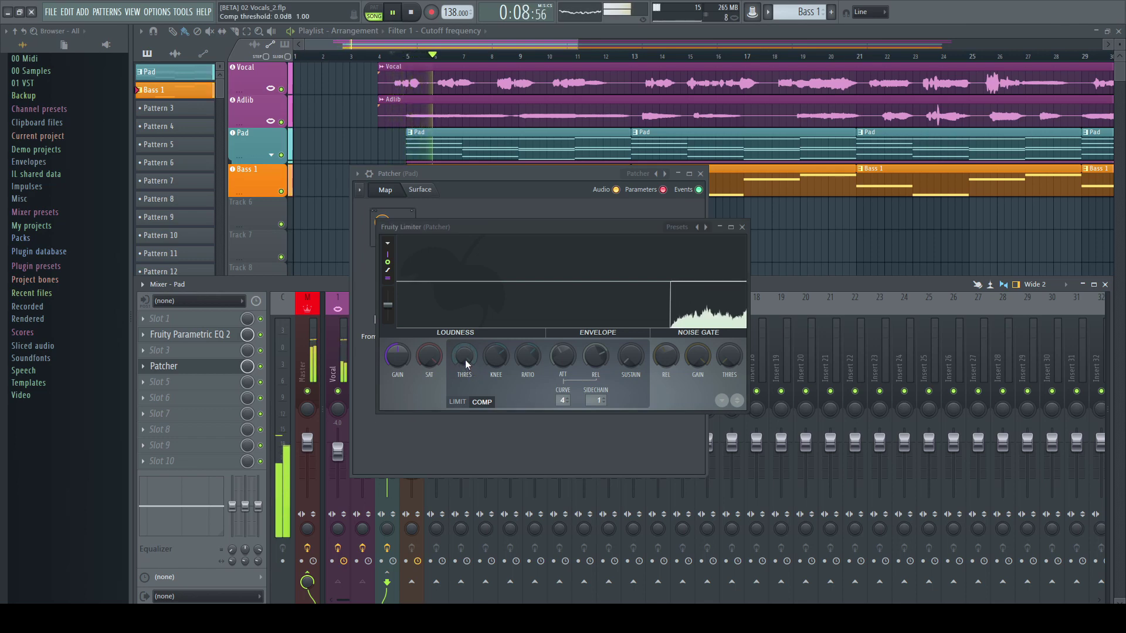
pyautogui.moveTo(465, 360); pyautogui.dragTo(465, 402)
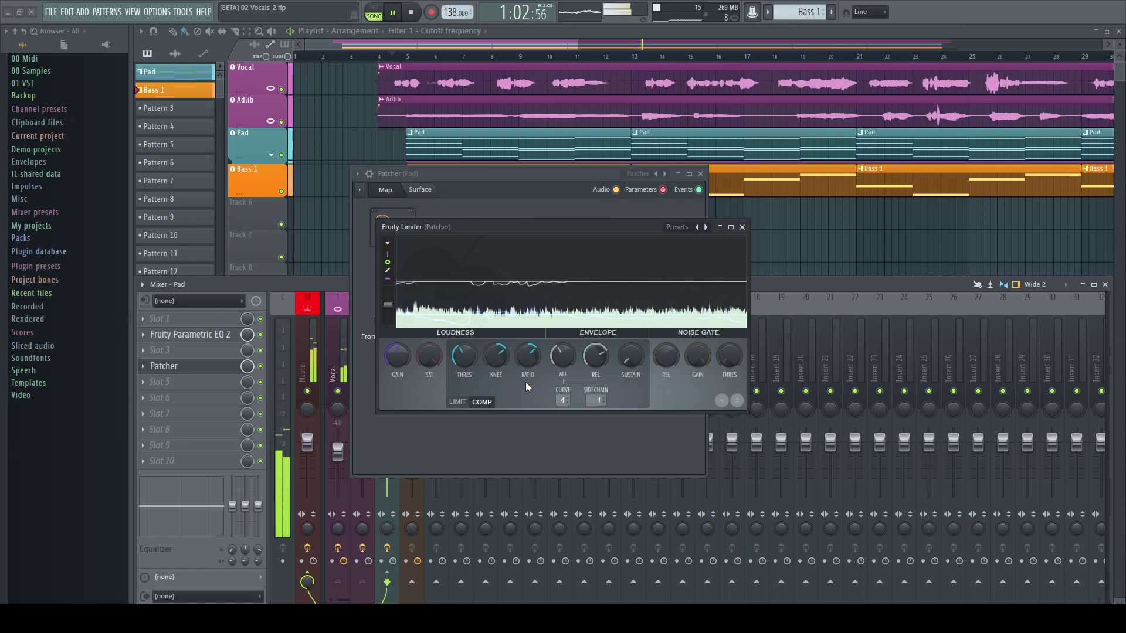
pyautogui.press('space')
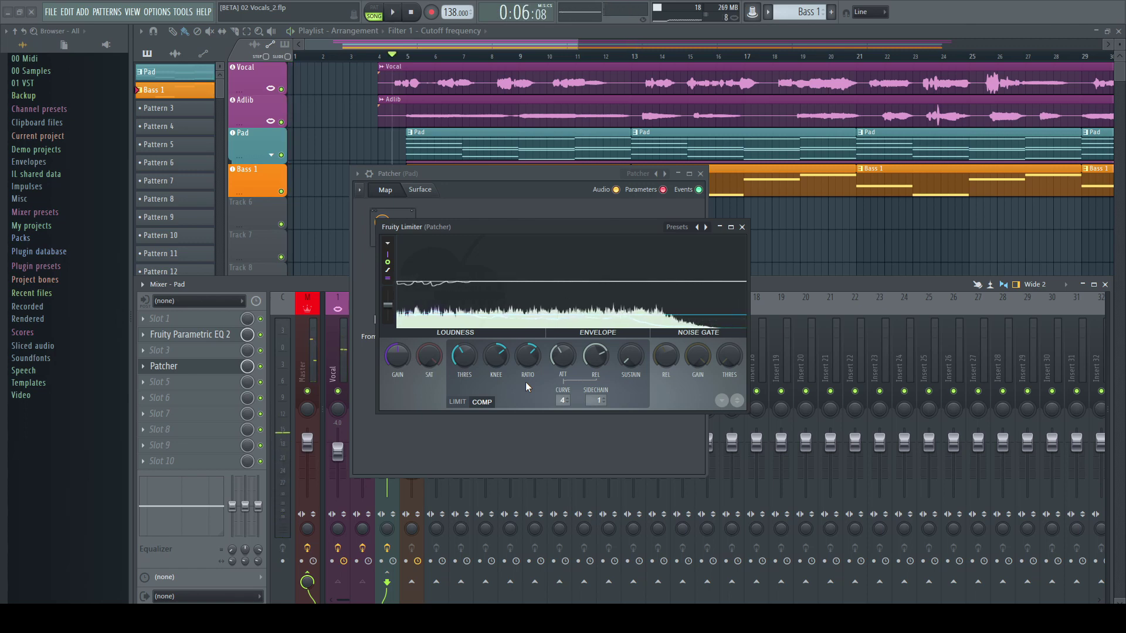